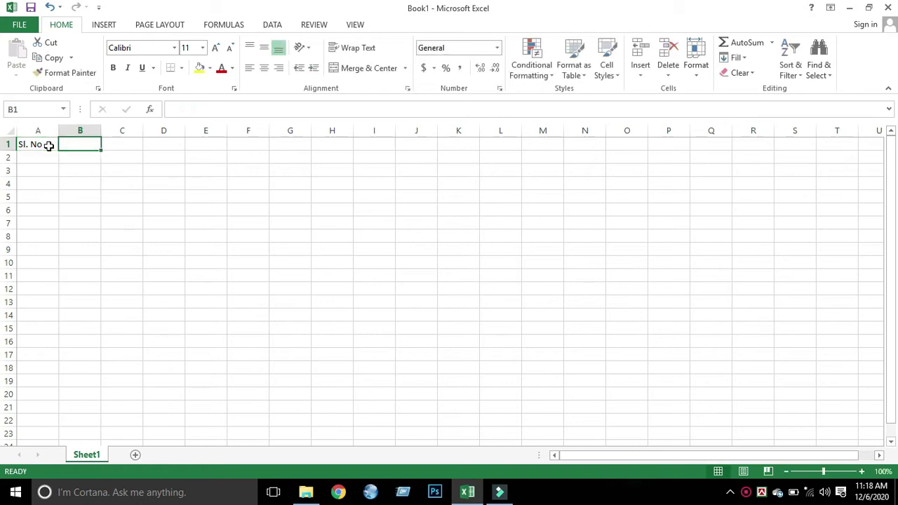
- Enter the Name and product name headers in B1 and C1, widening column C to fit
text(Name)
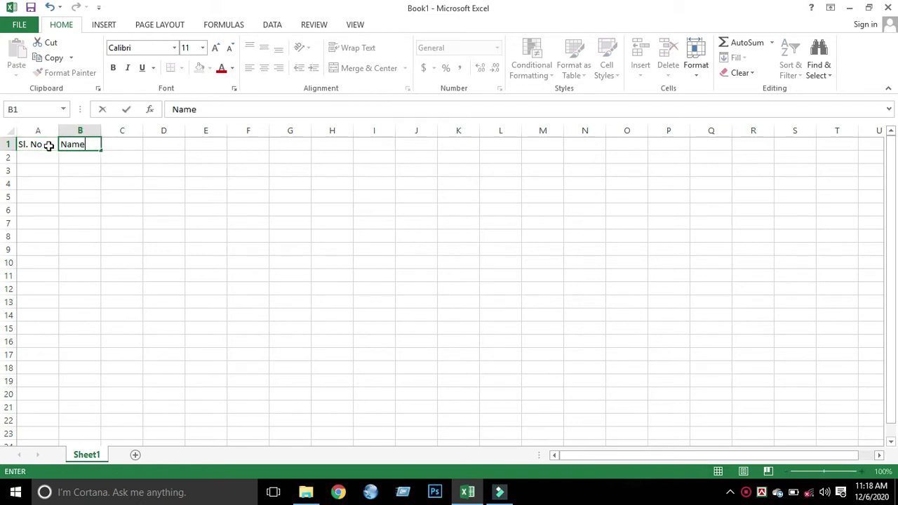
key(Tab)
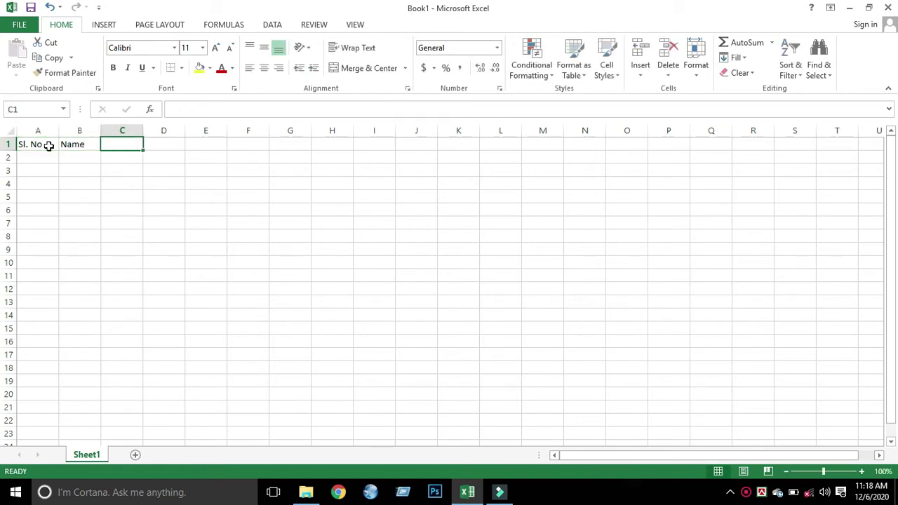
text(Po)
key(BackSpace)
key(BackSpace)
text(product)
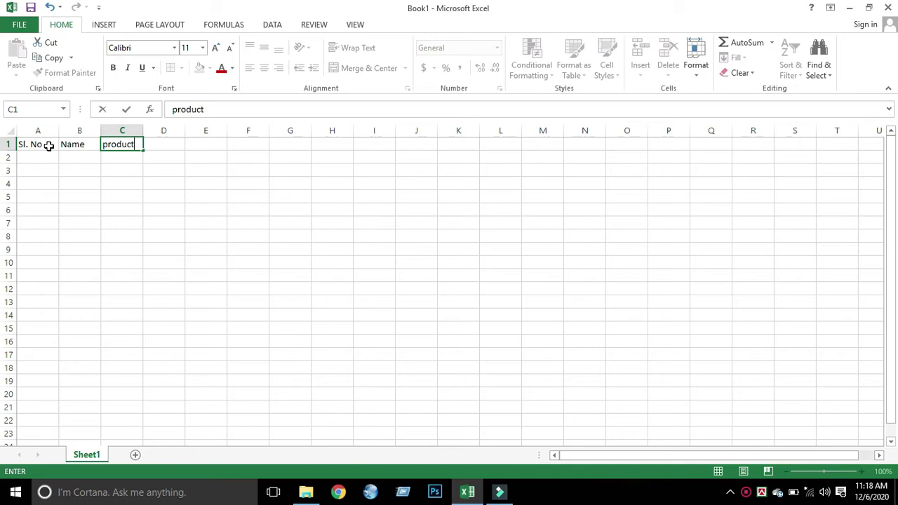
text( name)
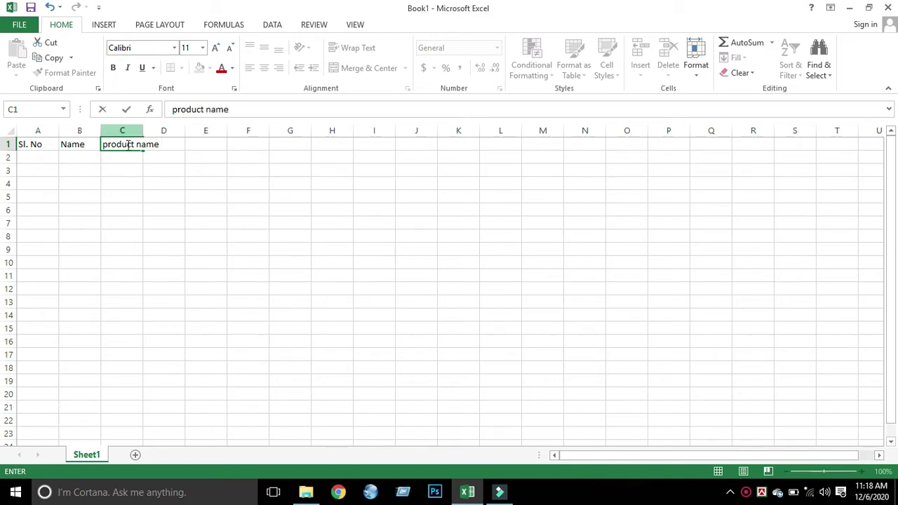
click(165, 210)
drag(139, 128, 237, 130)
- Add the Price and Mobile Number headers in D1 and E1, widening column E to fit
click(183, 144)
text(Price)
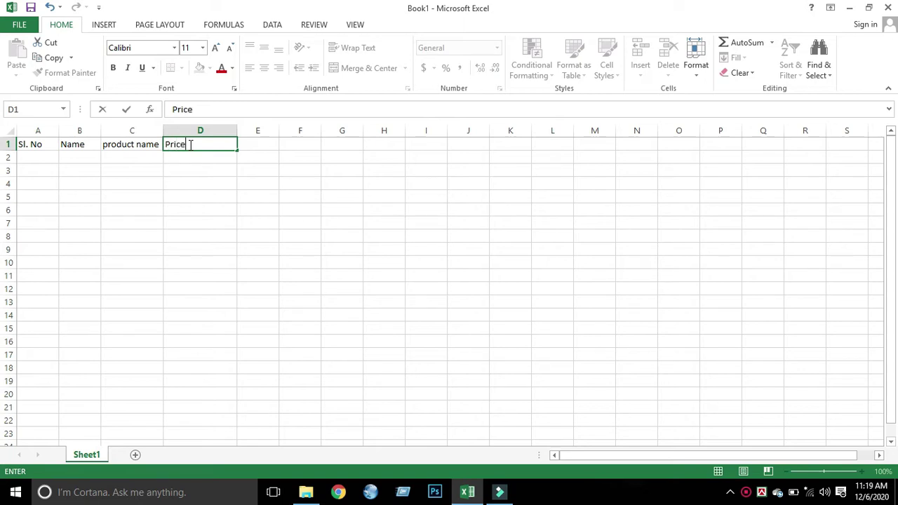
click(270, 144)
drag(279, 136, 298, 130)
double_click(277, 142)
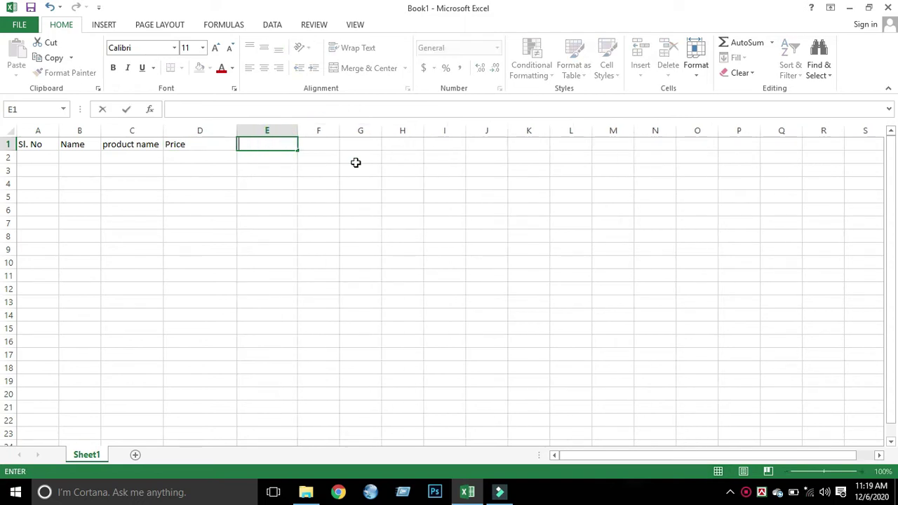
text(Mobile Number)
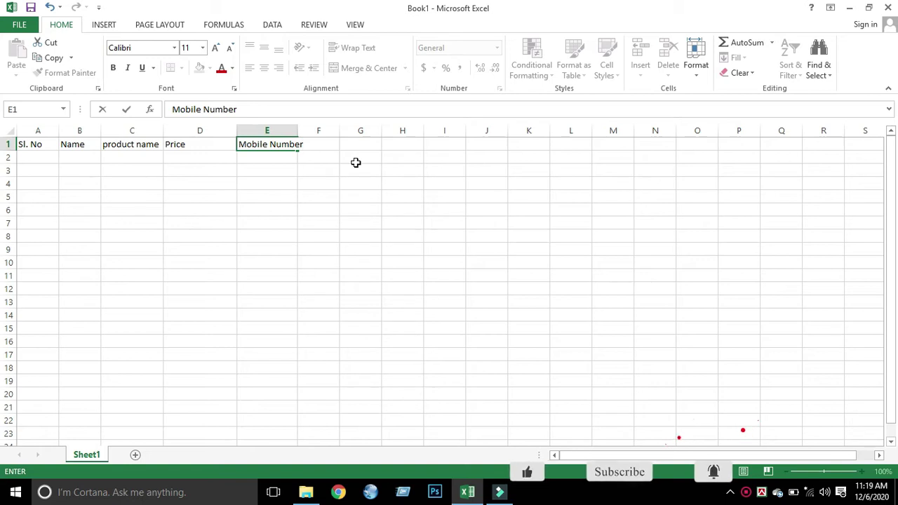
click(265, 182)
drag(298, 130, 317, 133)
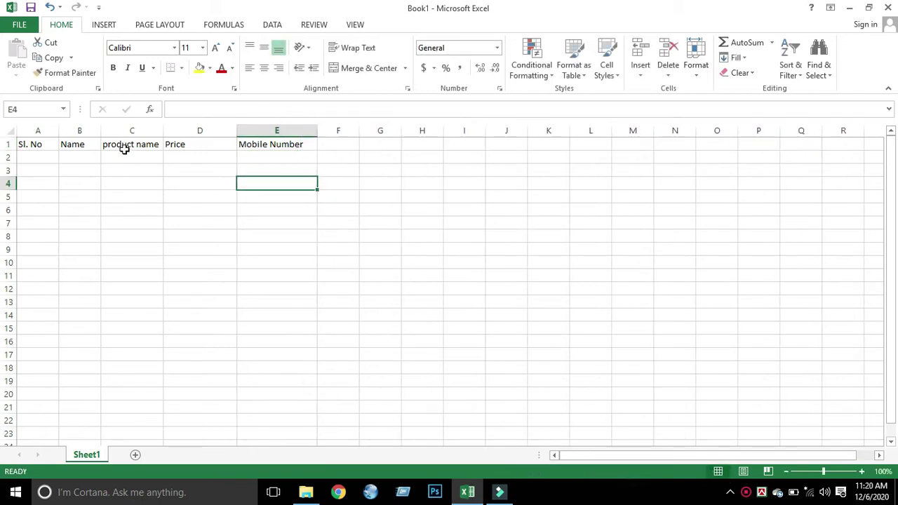
- Number the Sl. No column 1 to 8 in A2:A9 using Fill Series
drag(163, 133, 167, 133)
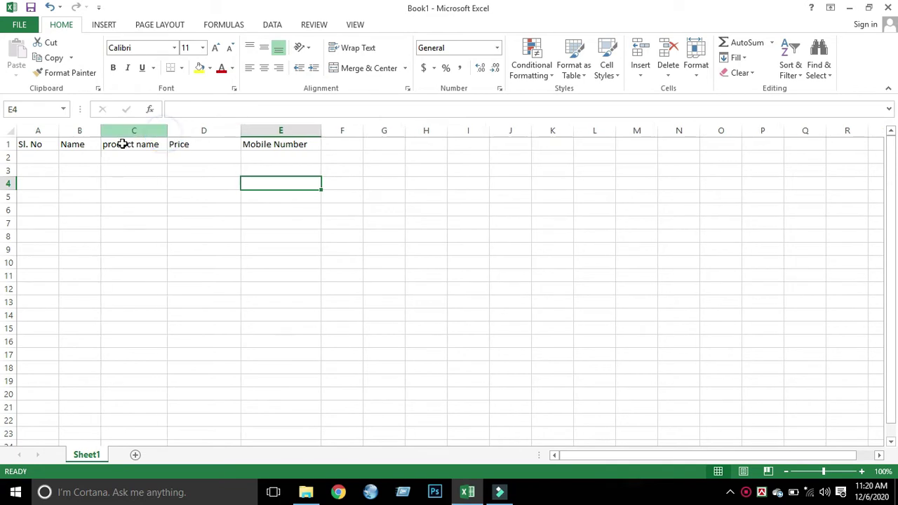
click(40, 162)
text(1)
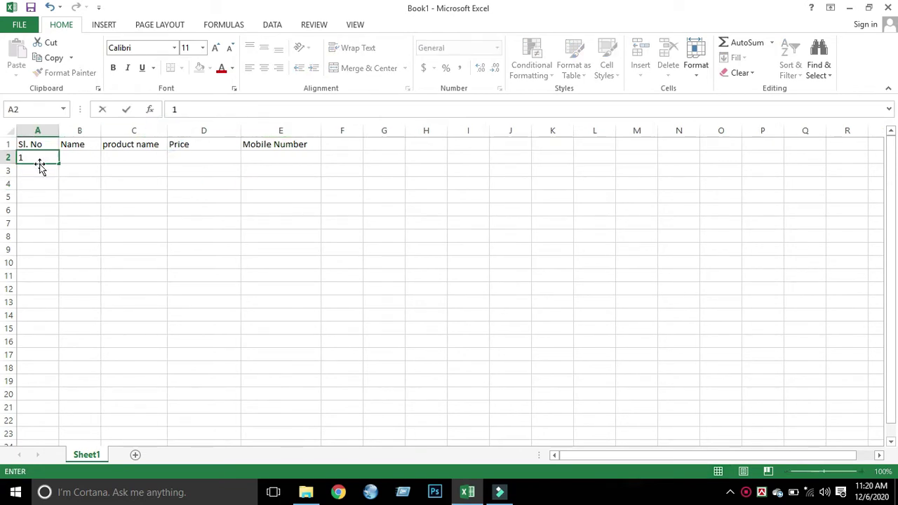
drag(56, 162, 64, 261)
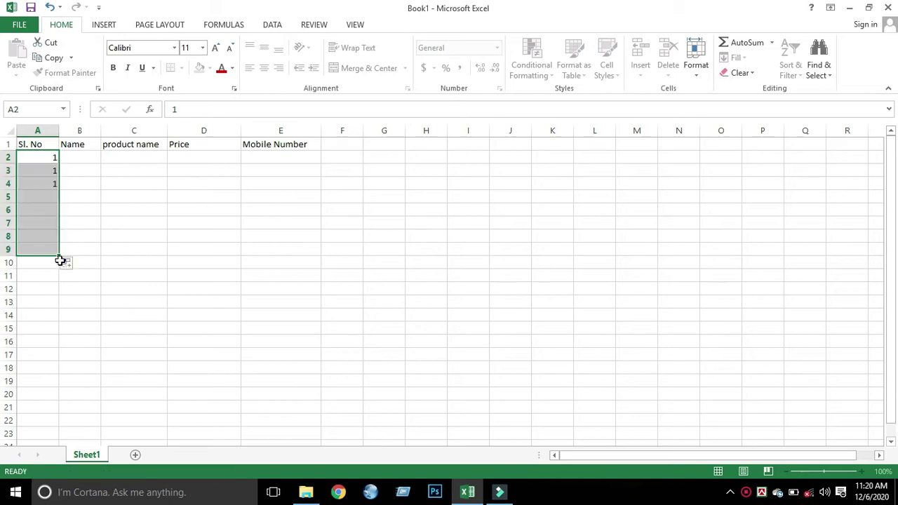
click(67, 263)
click(98, 296)
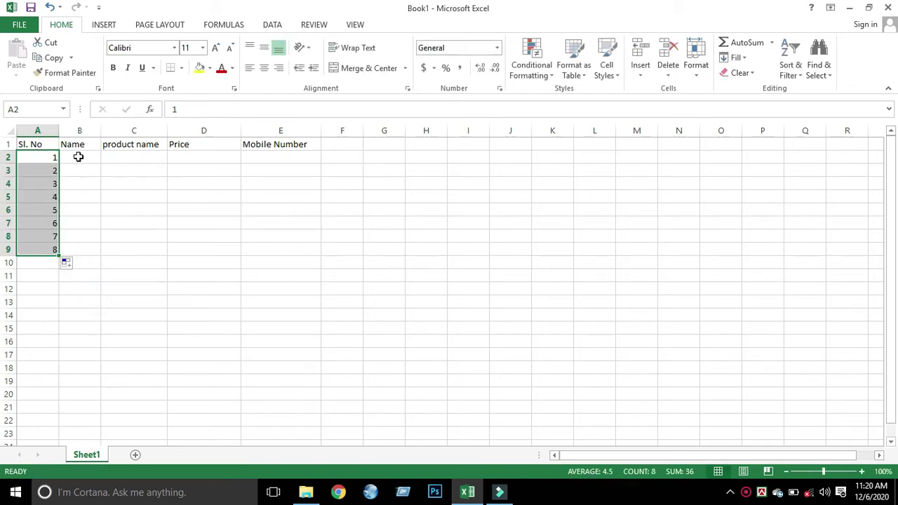
- Centre-align the whole table A1:E9
drag(24, 141, 281, 250)
click(264, 68)
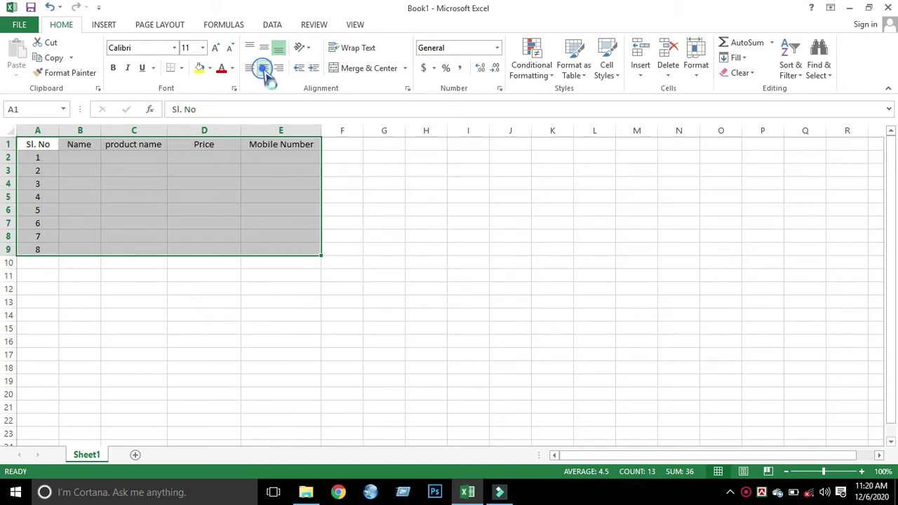
click(166, 194)
click(75, 156)
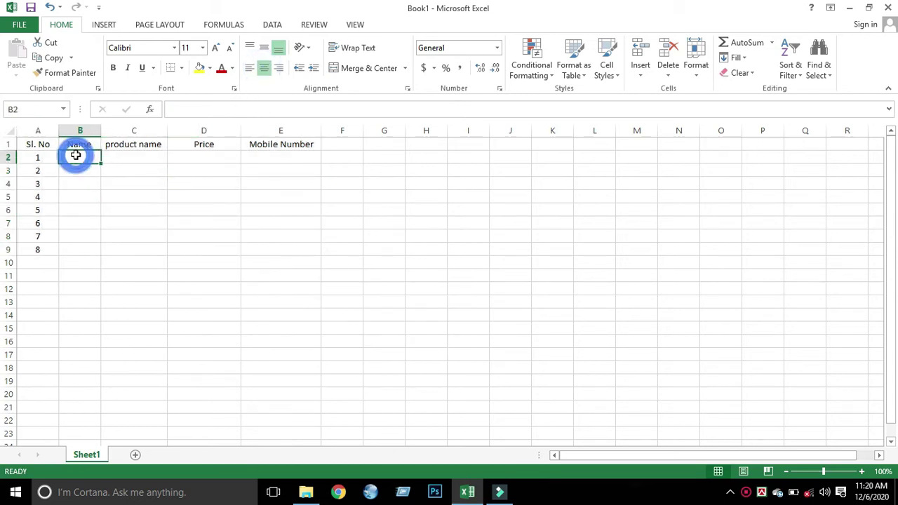
- Enter the first four customer names in B2 through B5
text(Ronjon)
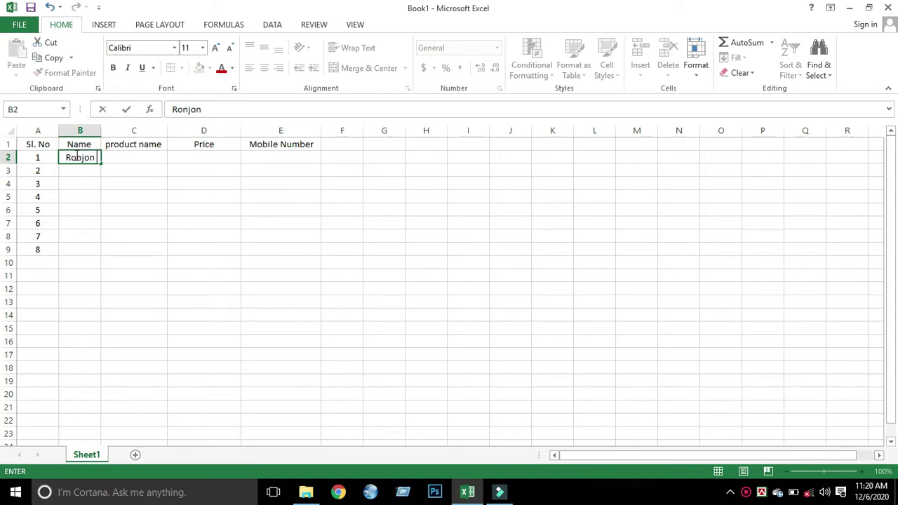
key(Return)
text(Rna)
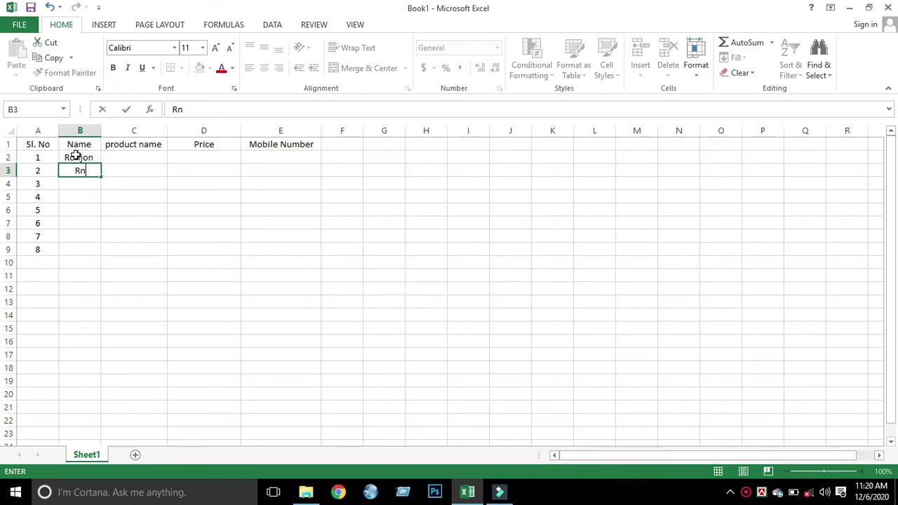
key(BackSpace)
key(BackSpace)
text(ana)
key(Return)
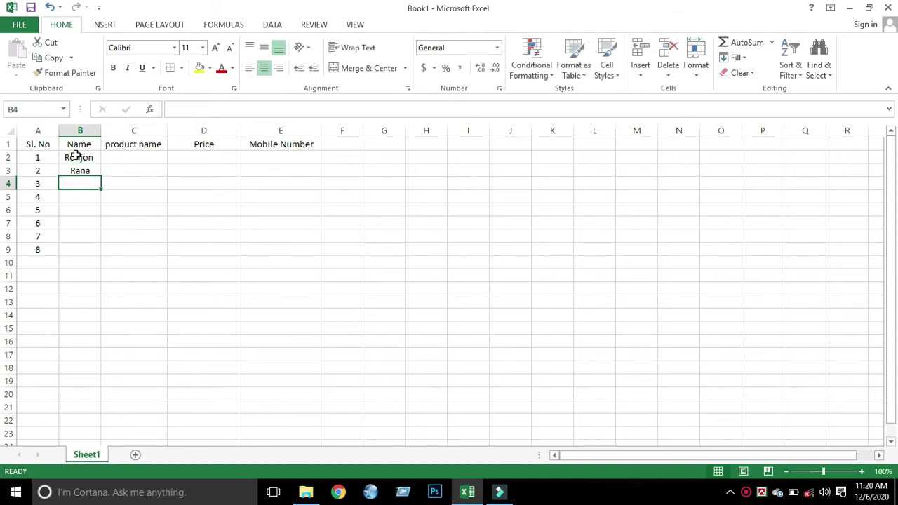
text(ia)
key(Return)
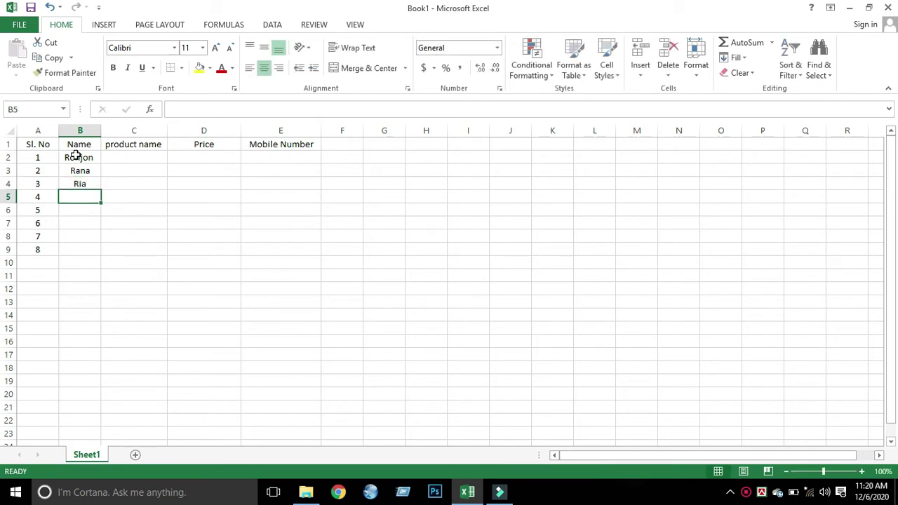
text(po)
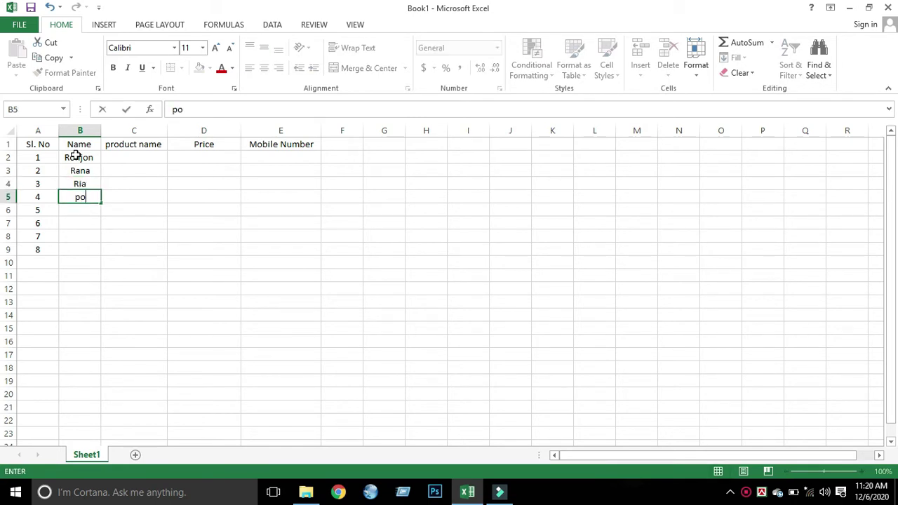
text(pi)
key(Return)
- Enter the remaining four customer names in B6 through B9
text(p)
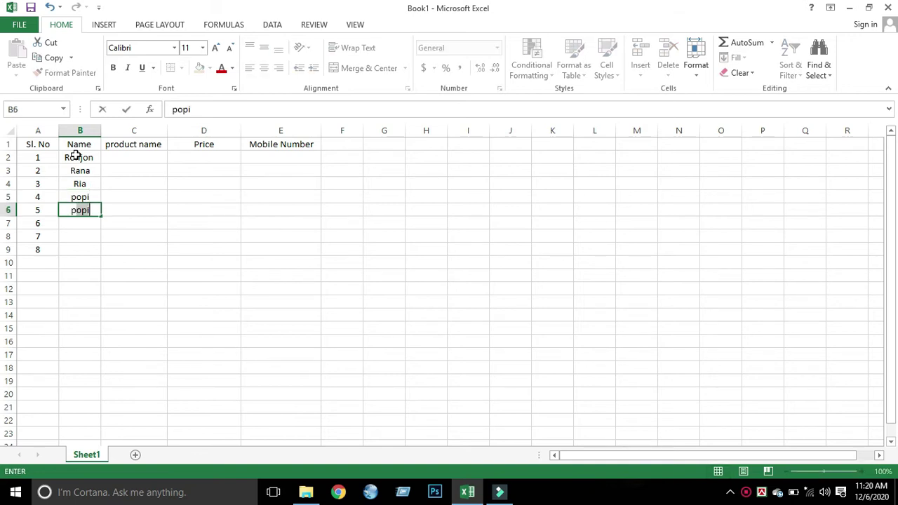
text(appu)
key(Return)
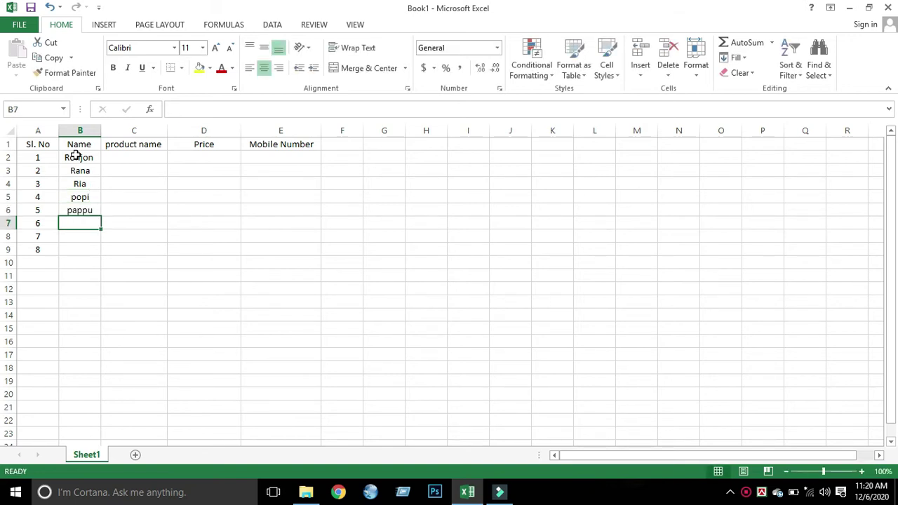
text(soji)
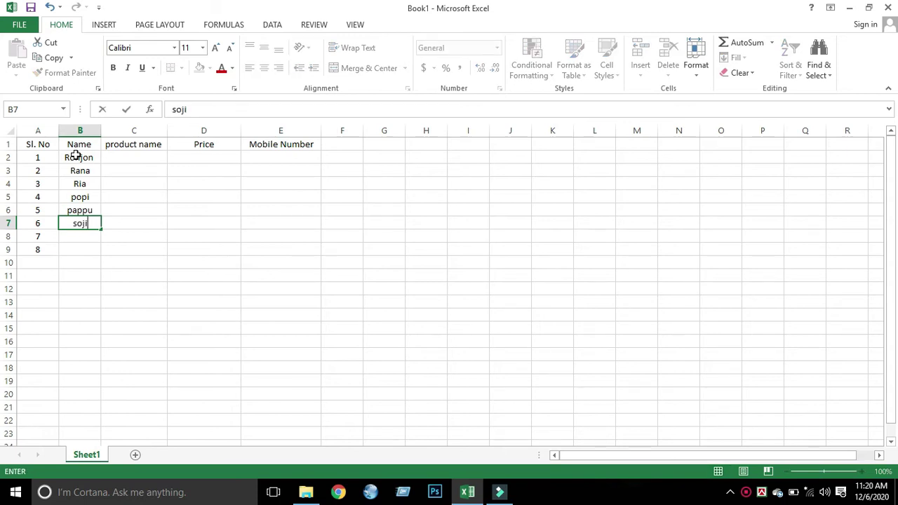
text(b)
key(Return)
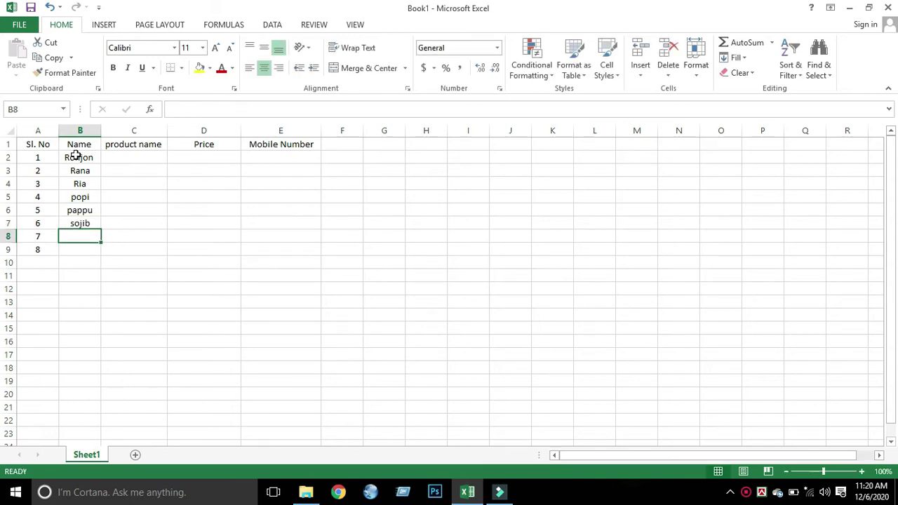
text(shourav)
key(Return)
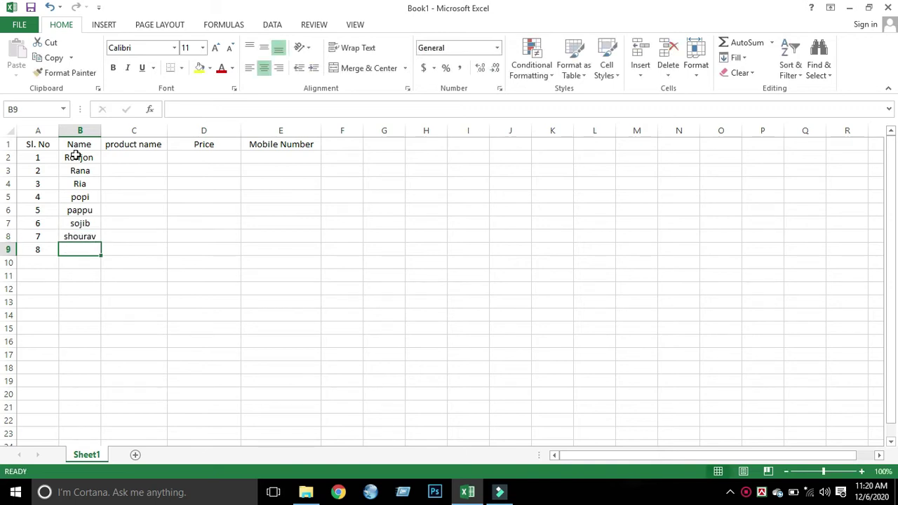
text(raki)
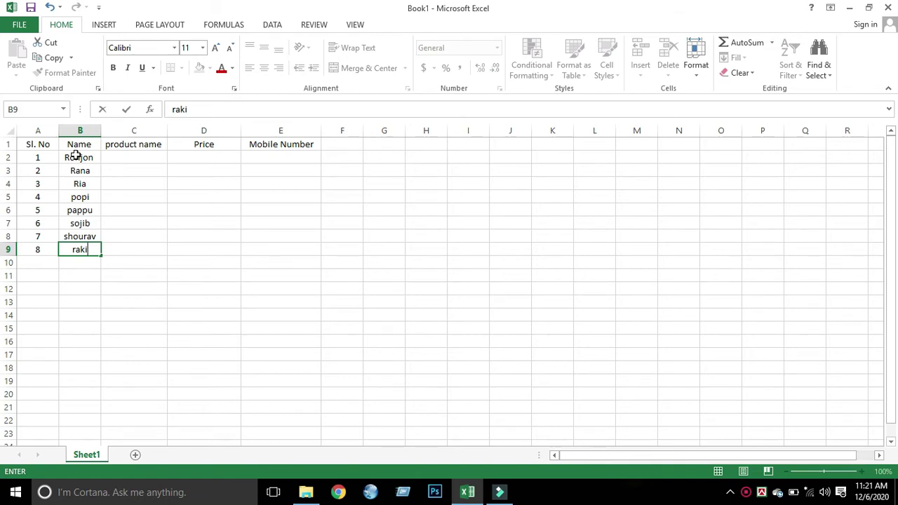
text(b)
- Start the product list with computer, Hdd, Ram and usb in M12:M15
click(132, 160)
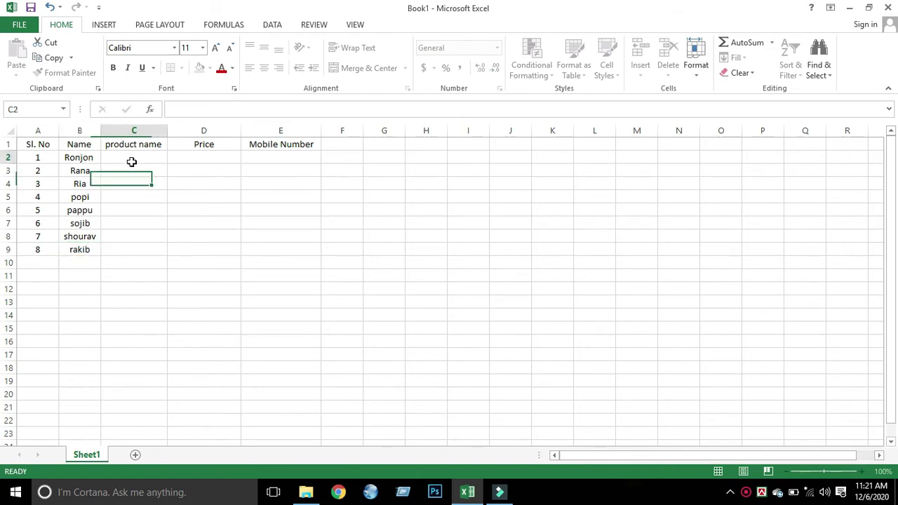
click(632, 287)
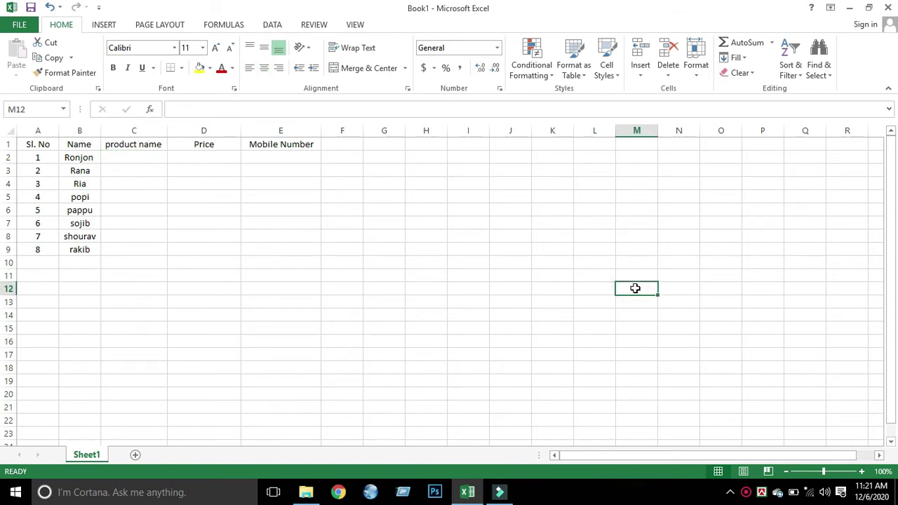
text(com)
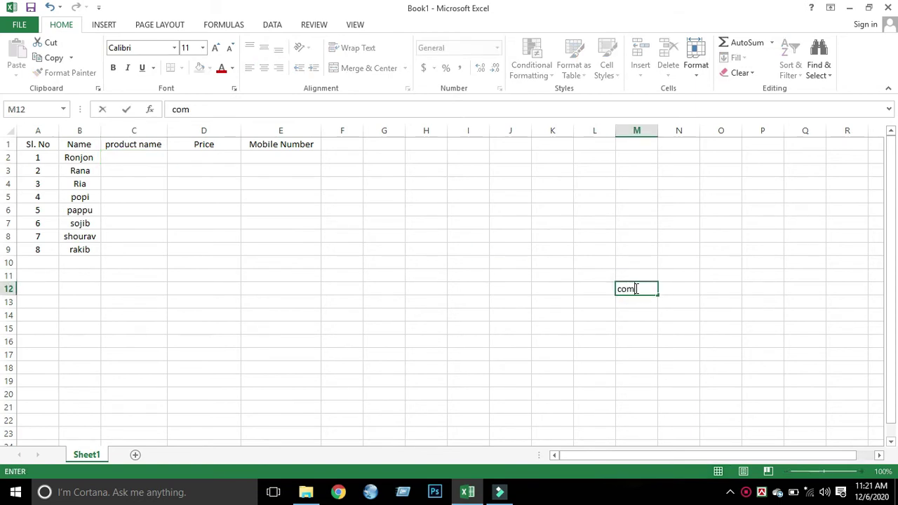
text(puter)
key(Return)
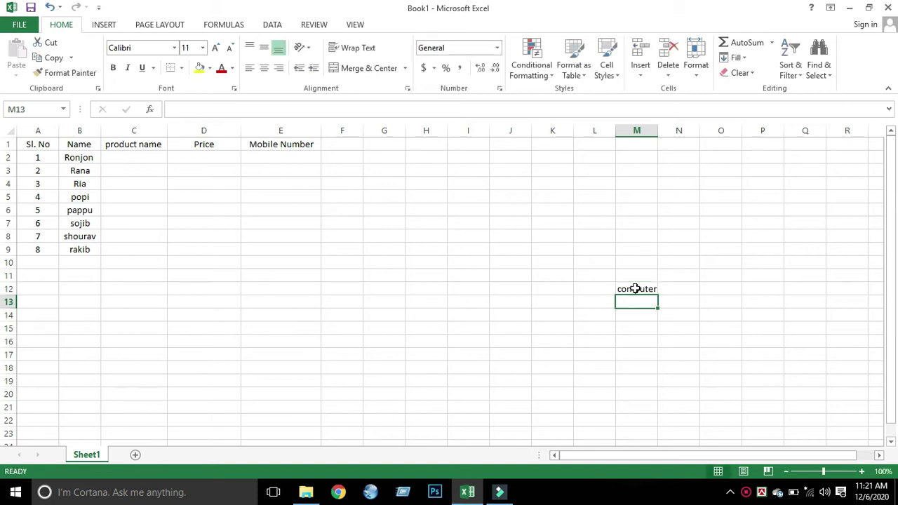
text(Hdd)
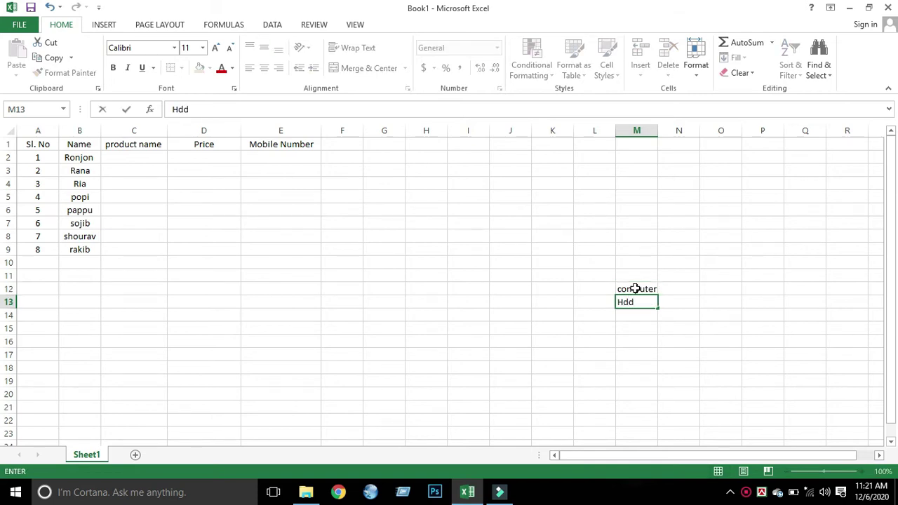
key(Return)
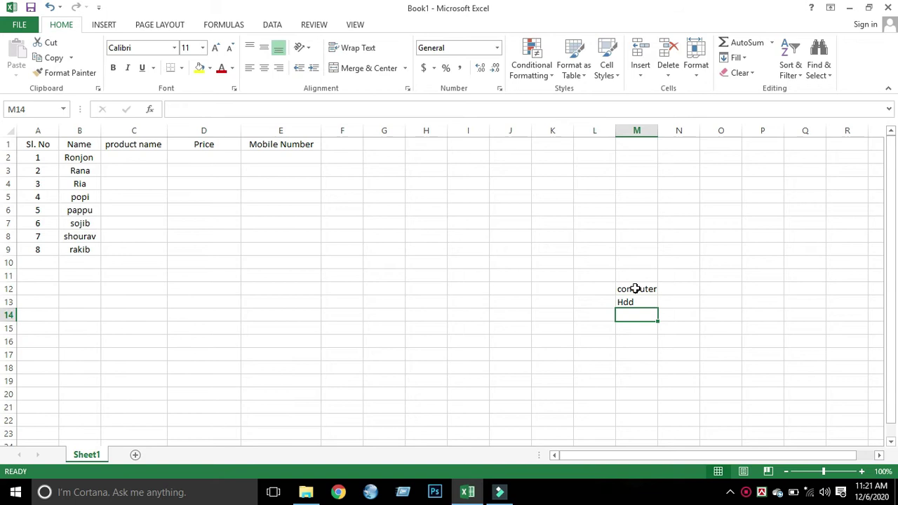
text(Ram)
key(Return)
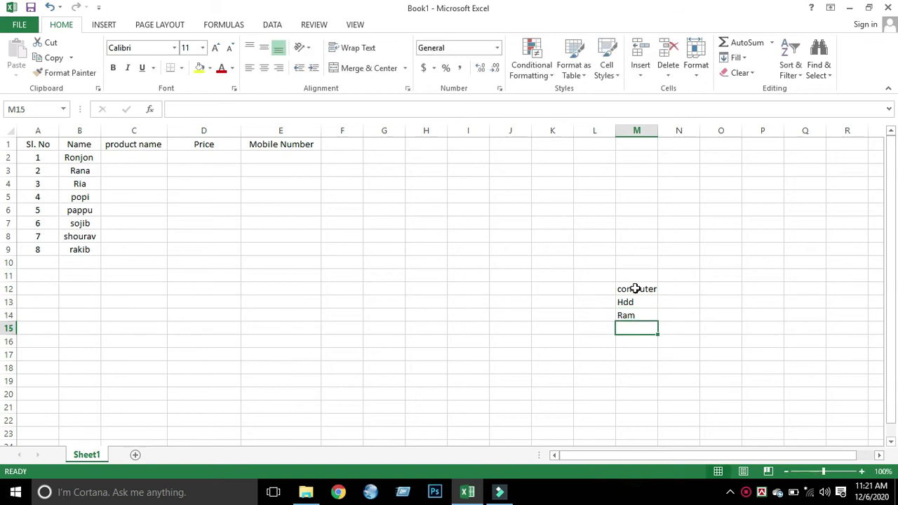
text(usb)
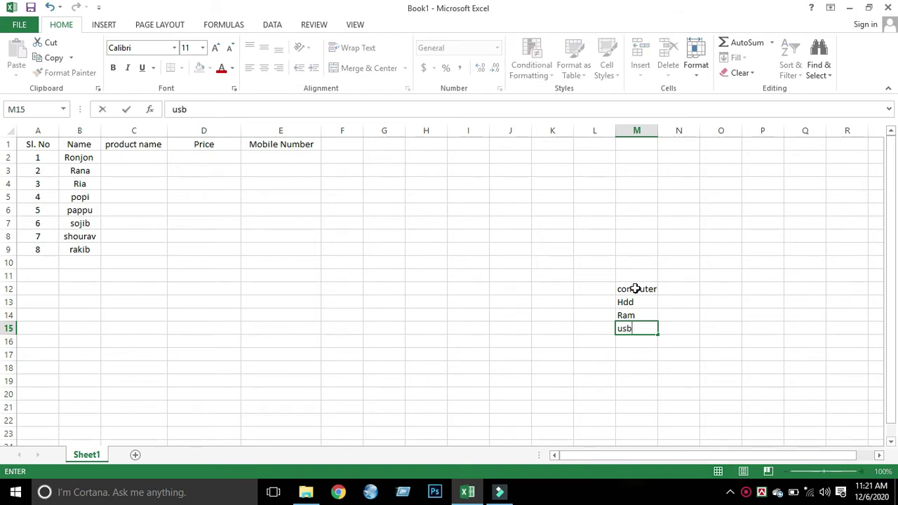
key(Return)
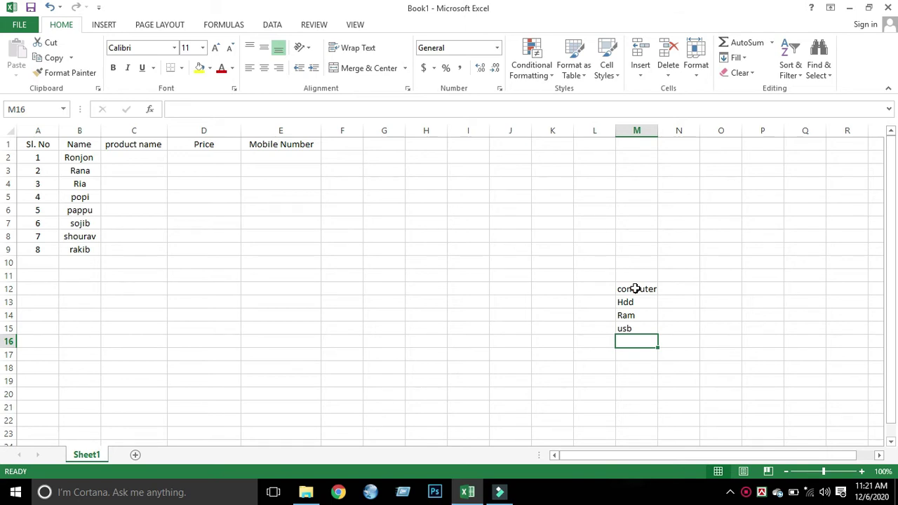
- Finish the product list with laptop, CDD, Keybord and mous in M16:M19
text(laptop)
key(Return)
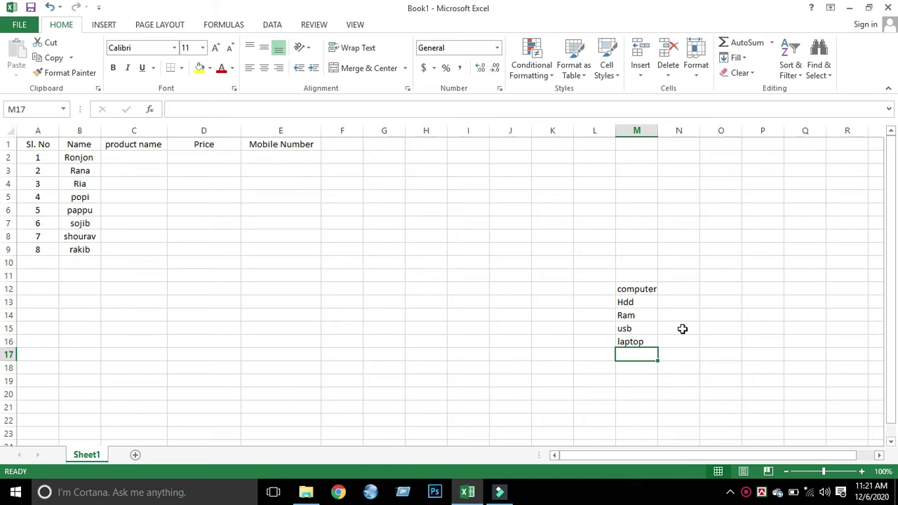
text(C)
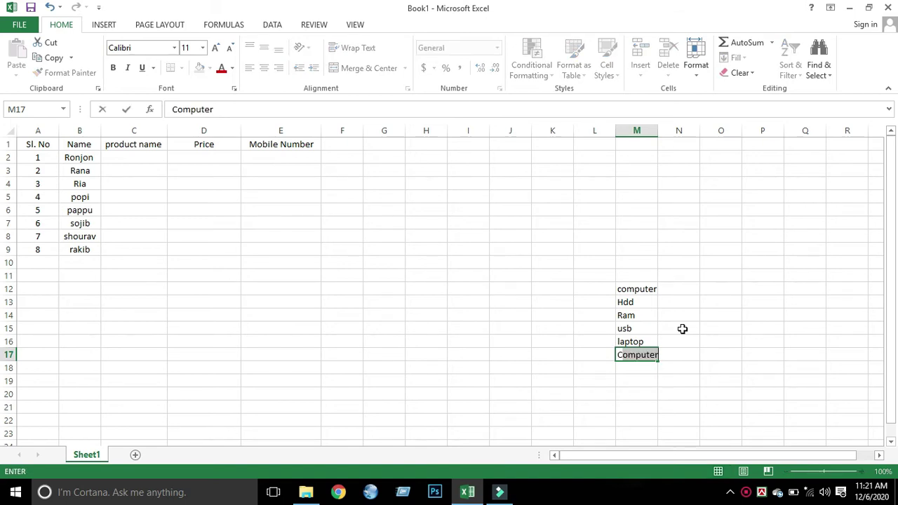
text(d)
key(BackSpace)
key(BackSpace)
text(DD)
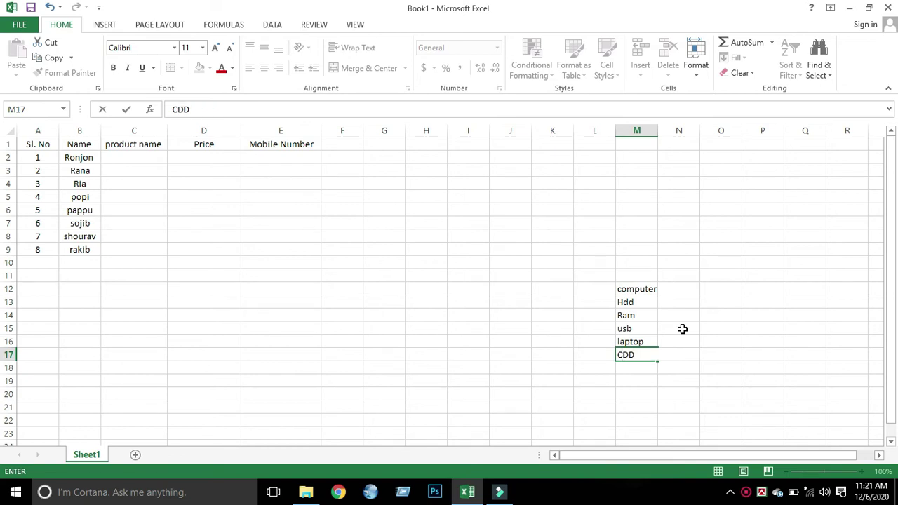
key(Return)
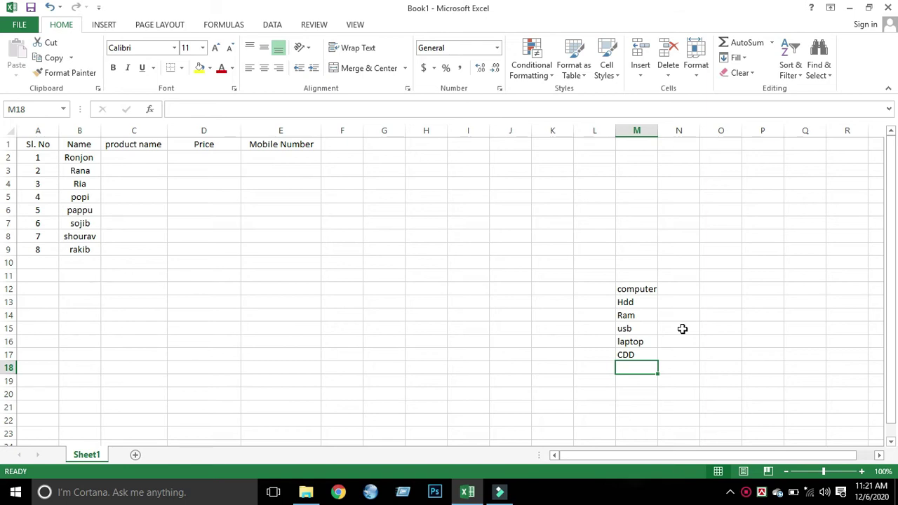
text(Keybord)
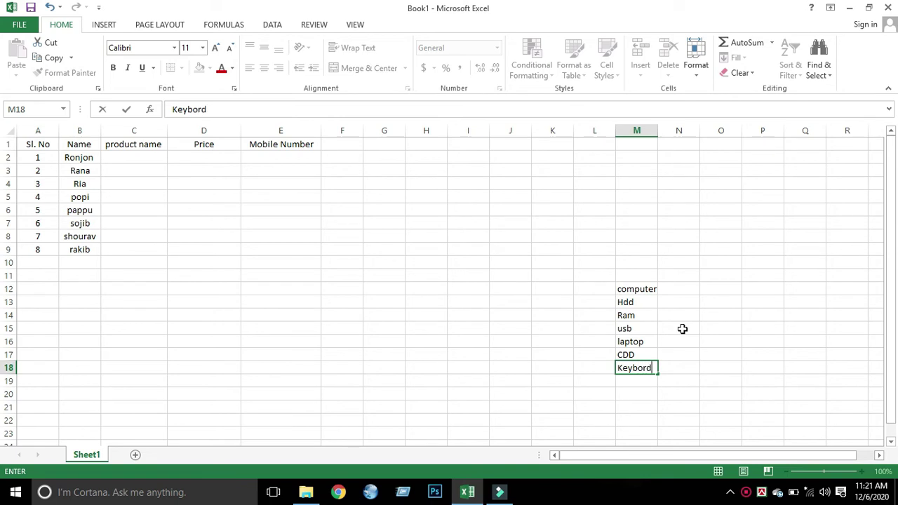
key(Return)
text(mous)
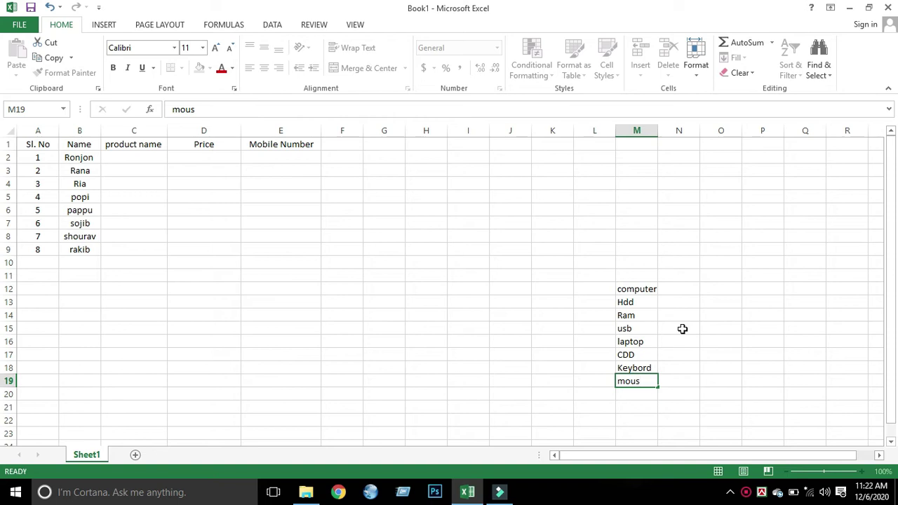
key(Return)
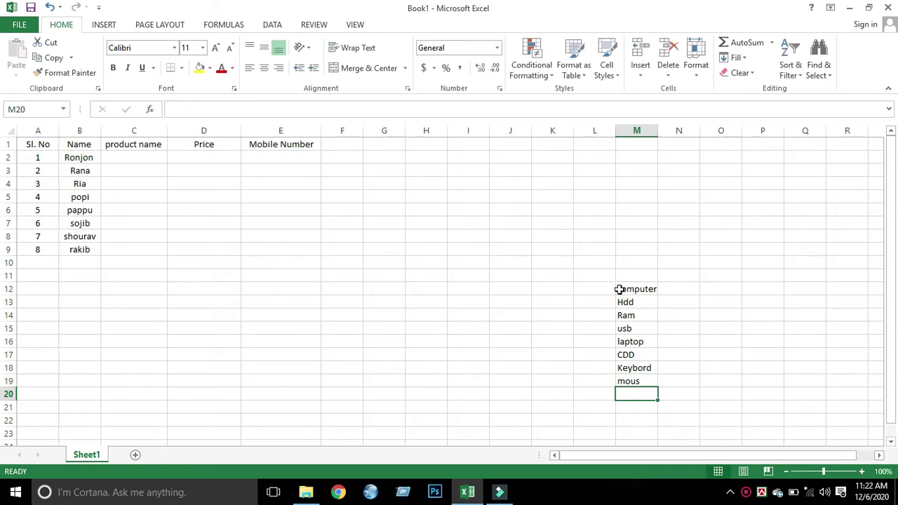
click(622, 289)
click(136, 157)
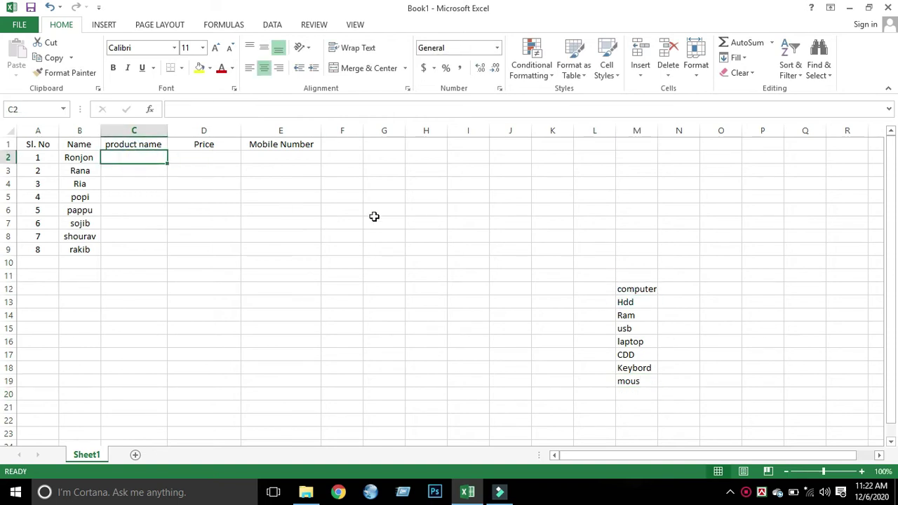
- Give C2 a List data validation with source =$M$12:$M$19 and copy it down to C9
click(271, 24)
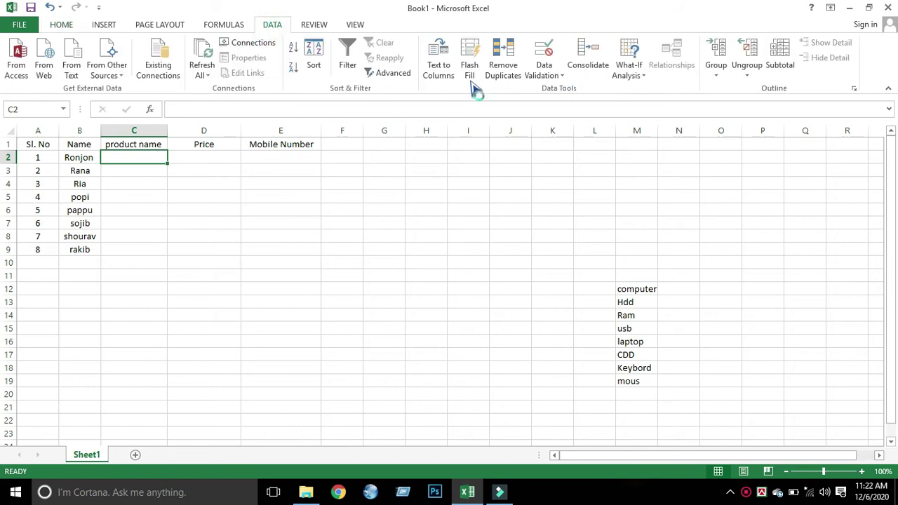
click(551, 79)
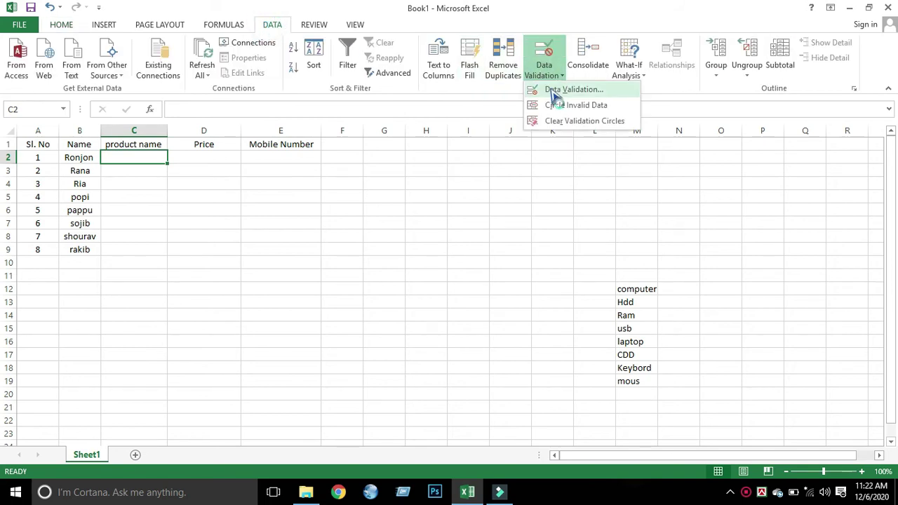
click(548, 88)
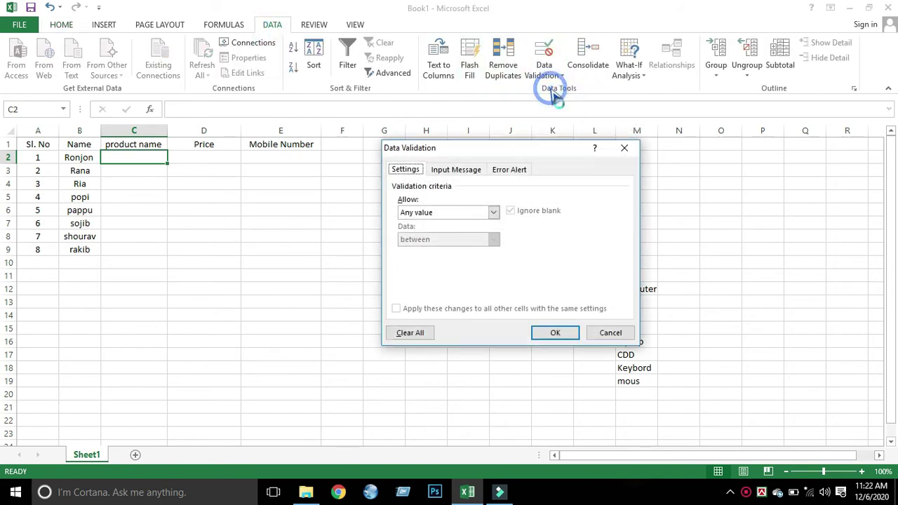
click(493, 211)
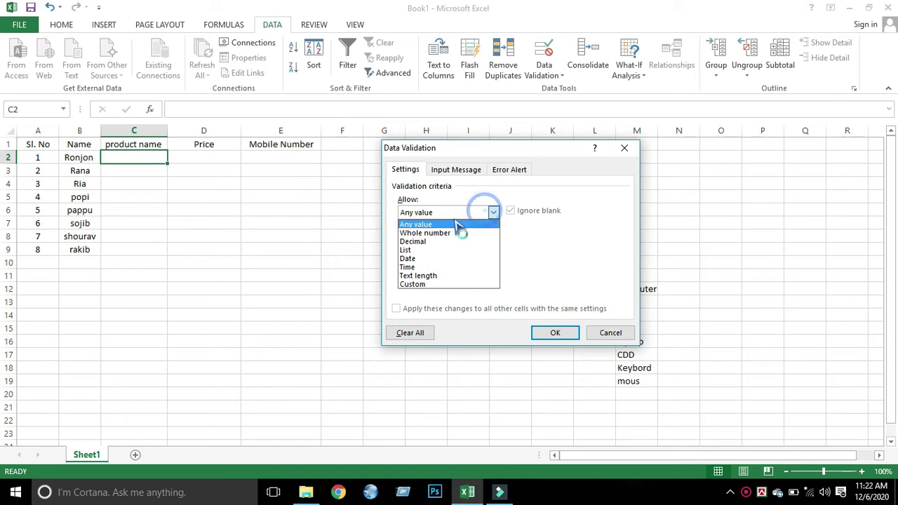
click(418, 251)
drag(509, 149, 416, 147)
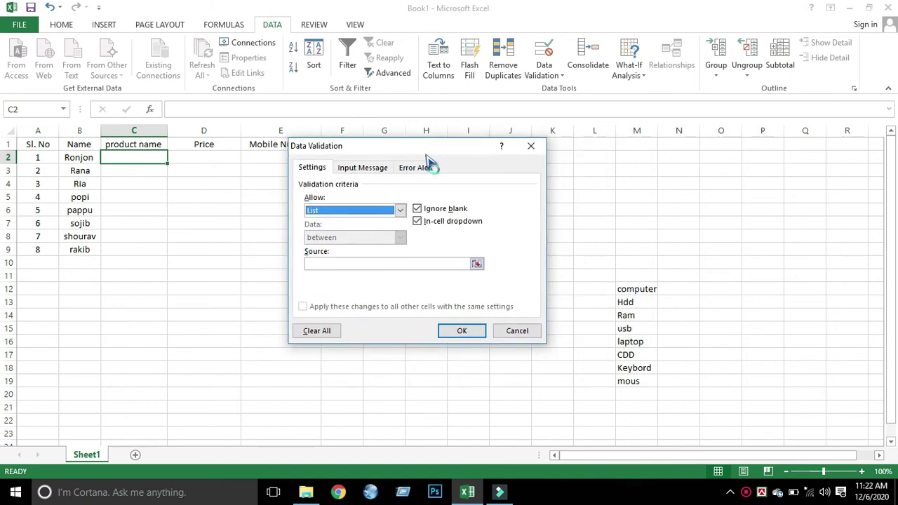
click(427, 266)
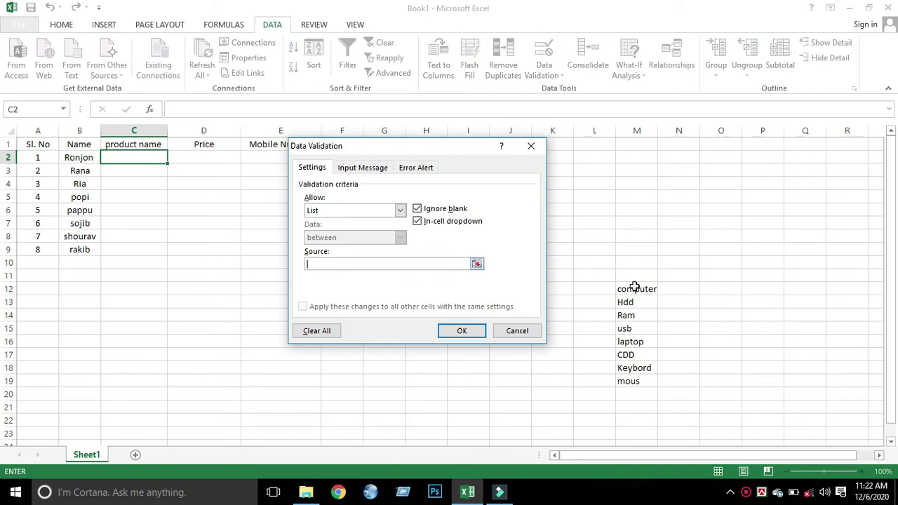
drag(619, 289, 638, 384)
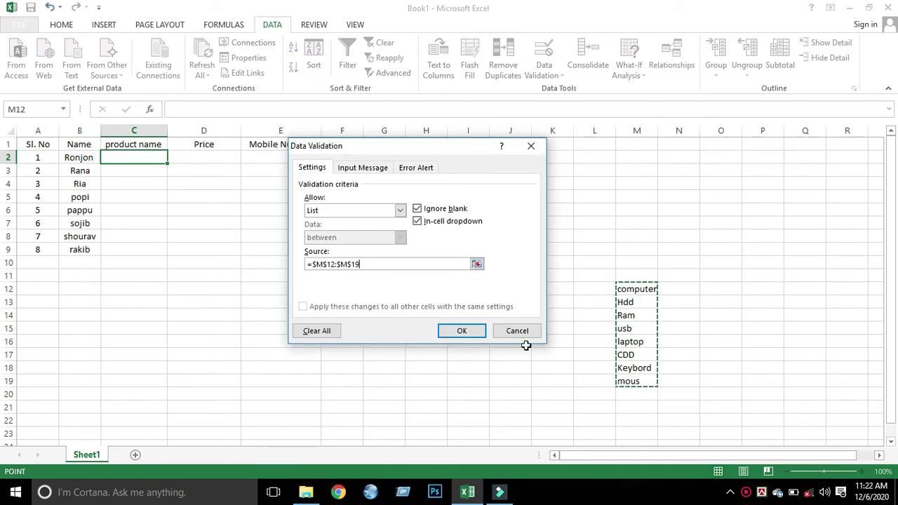
click(468, 333)
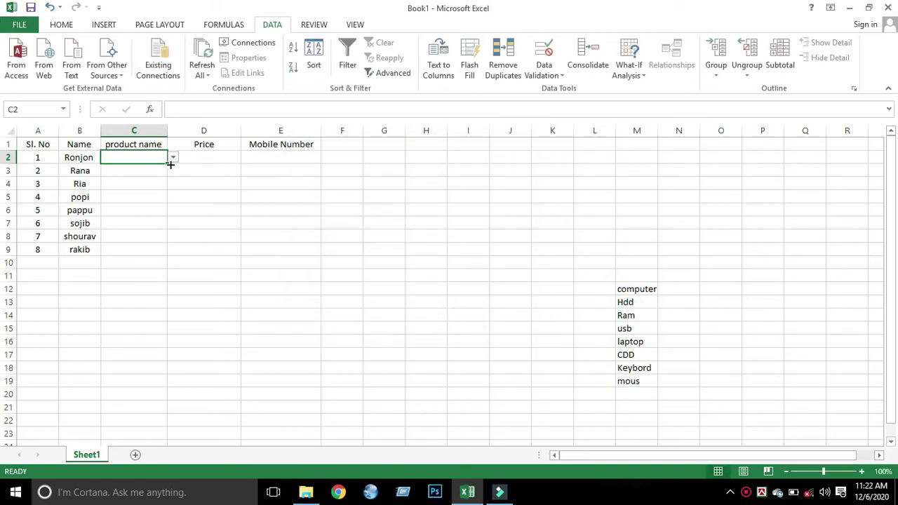
drag(167, 163, 173, 257)
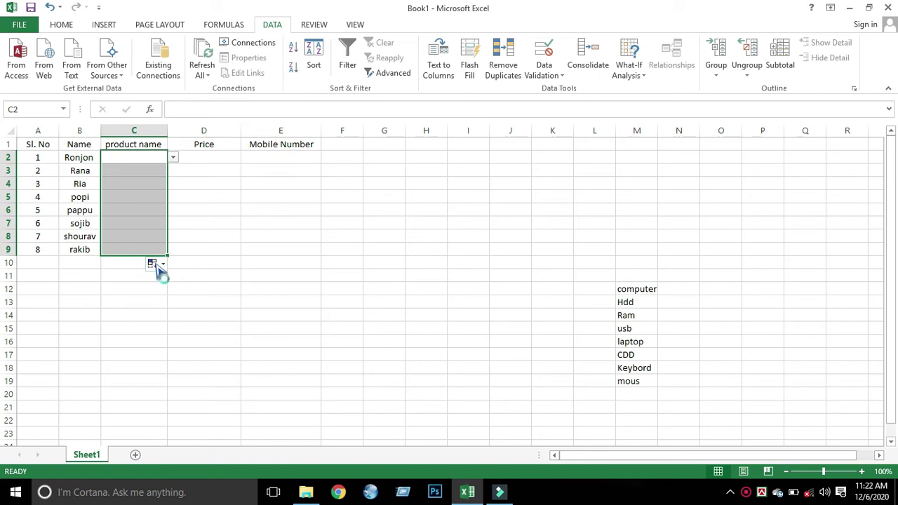
- Use Fill Formatting Only so C3:C9 keep the dropdown without copied values
click(155, 264)
click(184, 295)
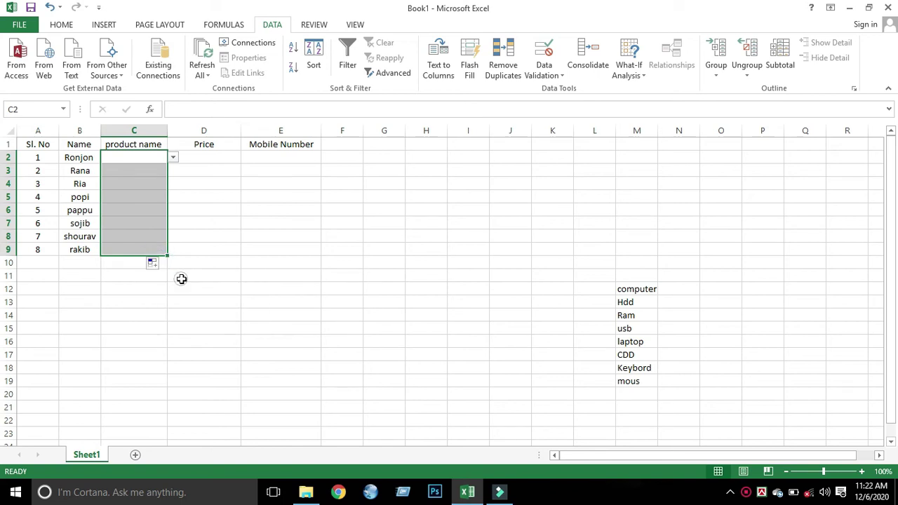
click(171, 157)
click(191, 161)
click(144, 171)
click(144, 194)
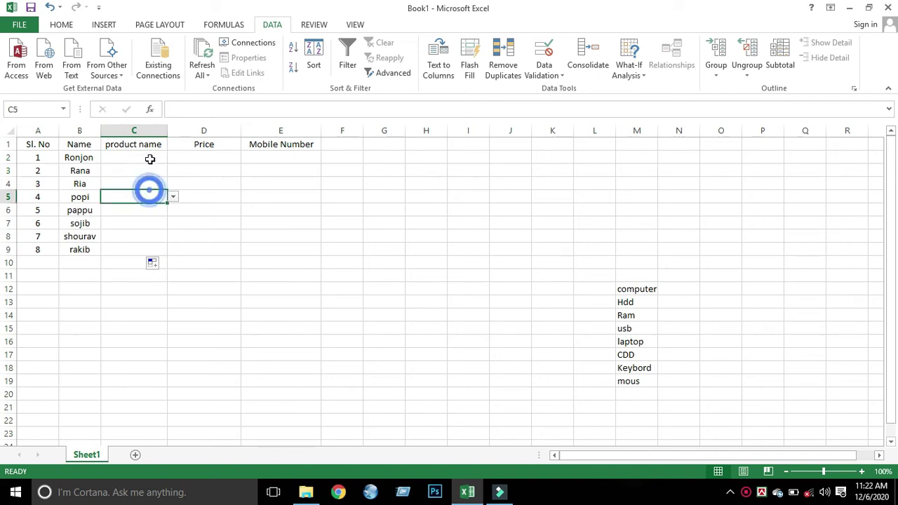
click(150, 159)
- Pick computer, usb, CDD and Keybord from the dropdowns in C2:C5
click(172, 158)
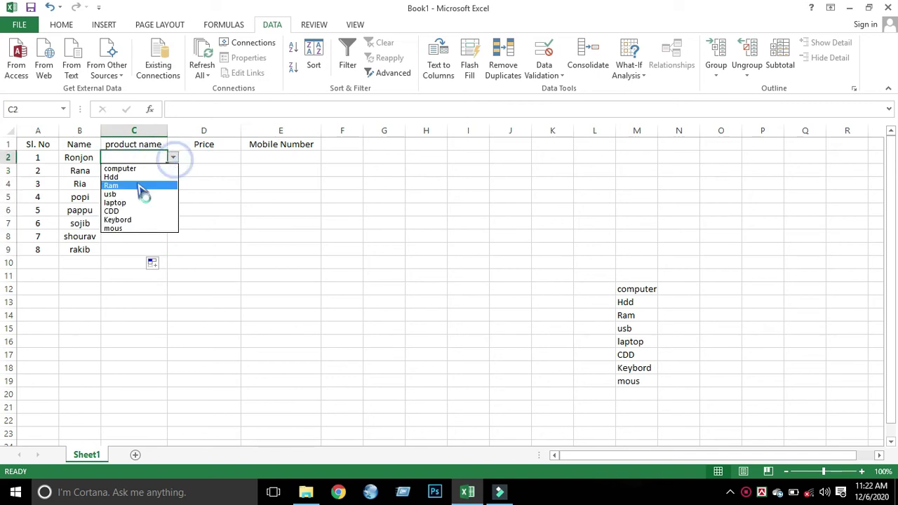
click(132, 169)
click(130, 171)
click(173, 171)
click(126, 207)
click(128, 183)
click(172, 183)
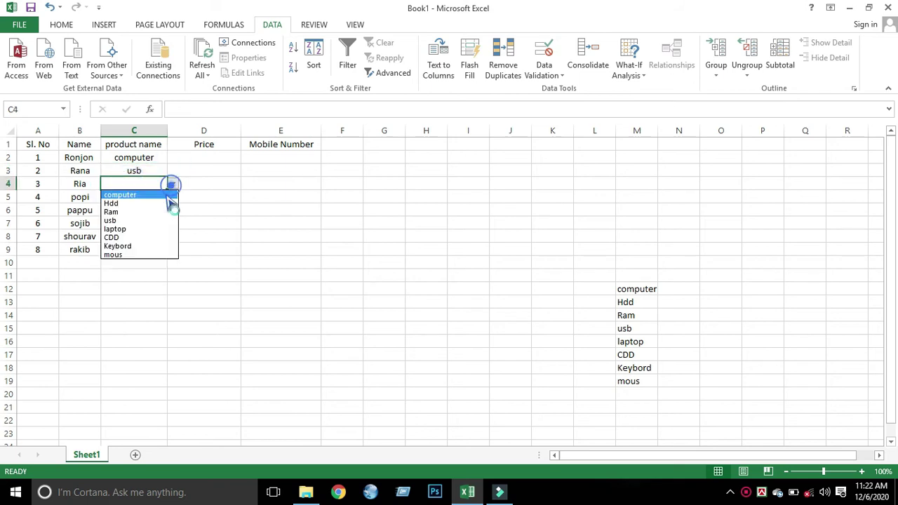
click(133, 238)
click(137, 196)
click(172, 197)
click(113, 259)
- Pick mous, usb, laptop and Ram from the dropdowns in C6:C9
click(128, 210)
click(174, 211)
click(116, 281)
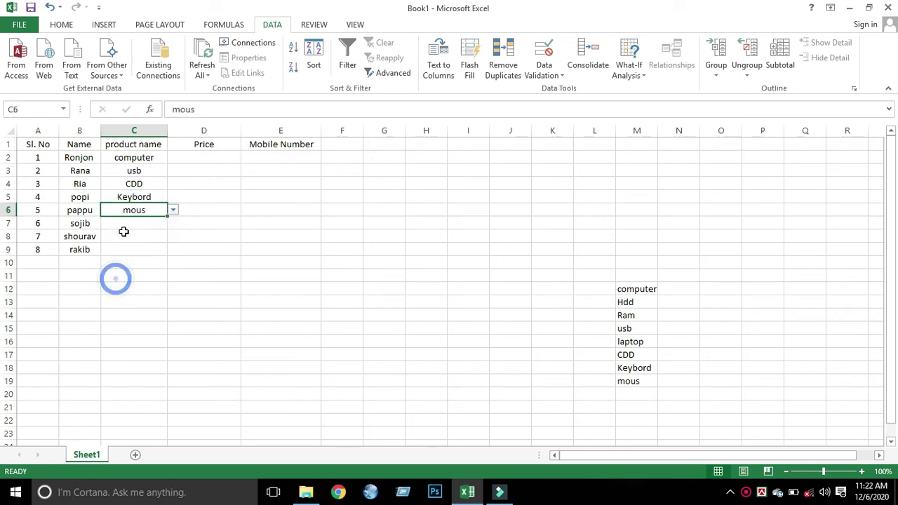
click(126, 223)
click(172, 223)
click(110, 258)
click(132, 236)
click(177, 235)
click(157, 235)
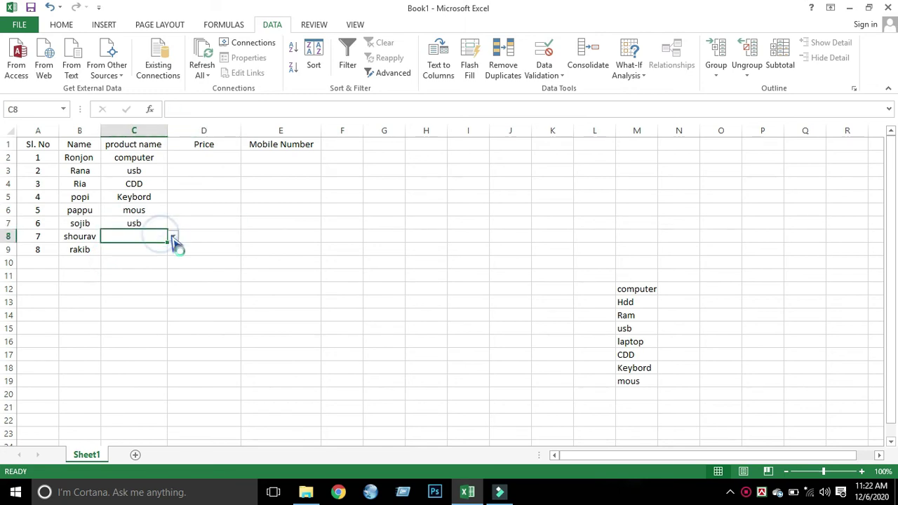
click(172, 238)
click(115, 281)
click(132, 252)
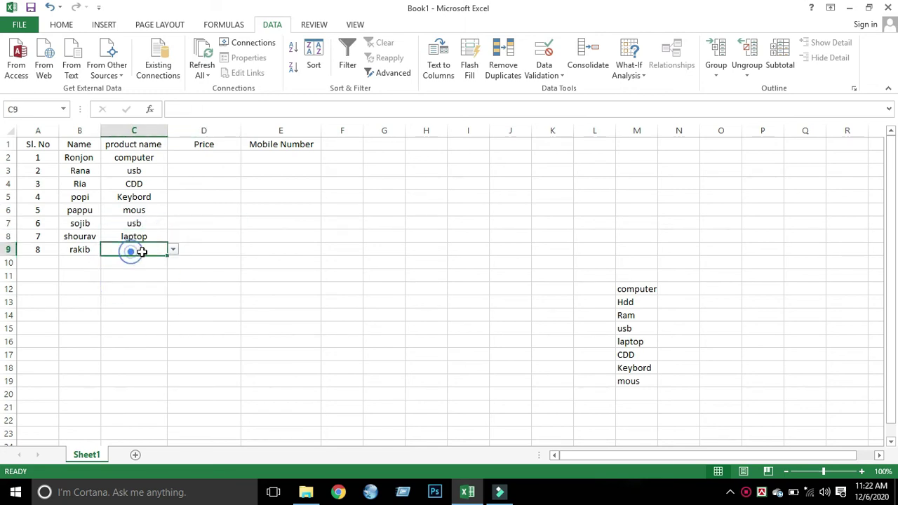
click(172, 250)
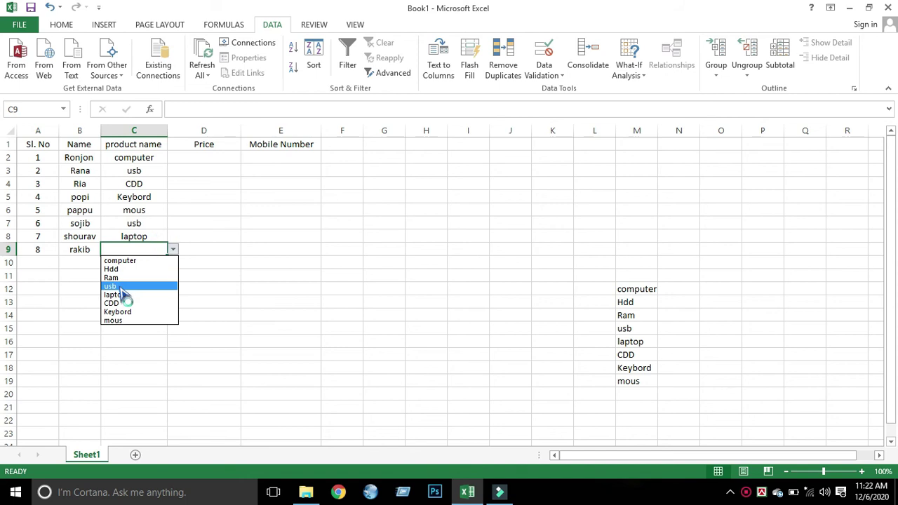
click(118, 278)
- Enter prices 50,000, 200, 1000 and 500 in D2:D5
click(196, 156)
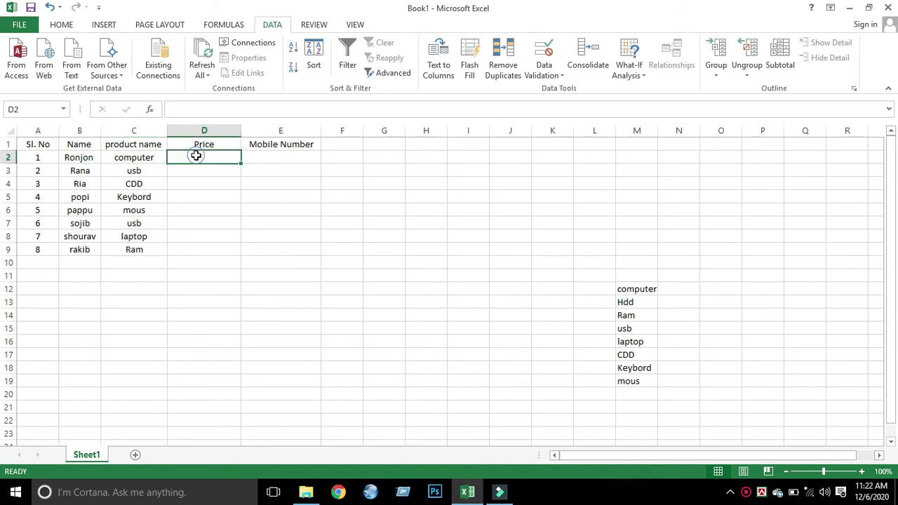
text(50)
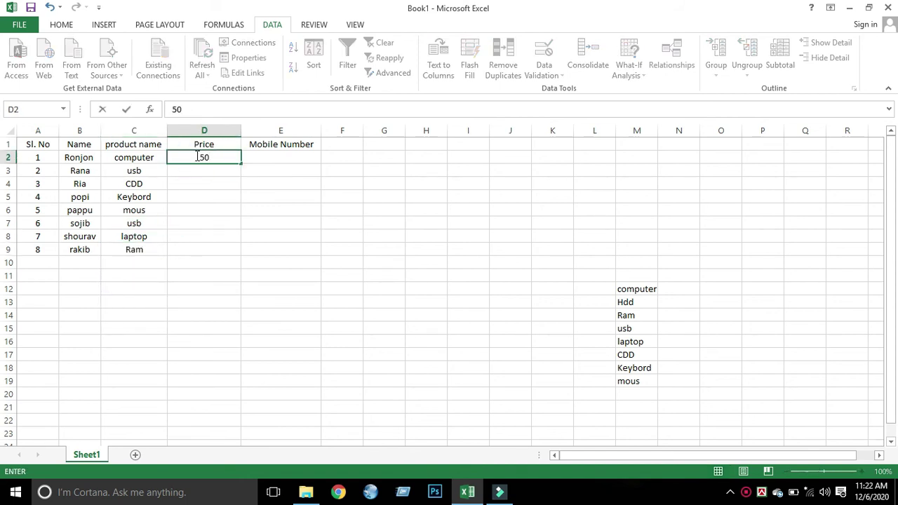
text(,000)
key(Return)
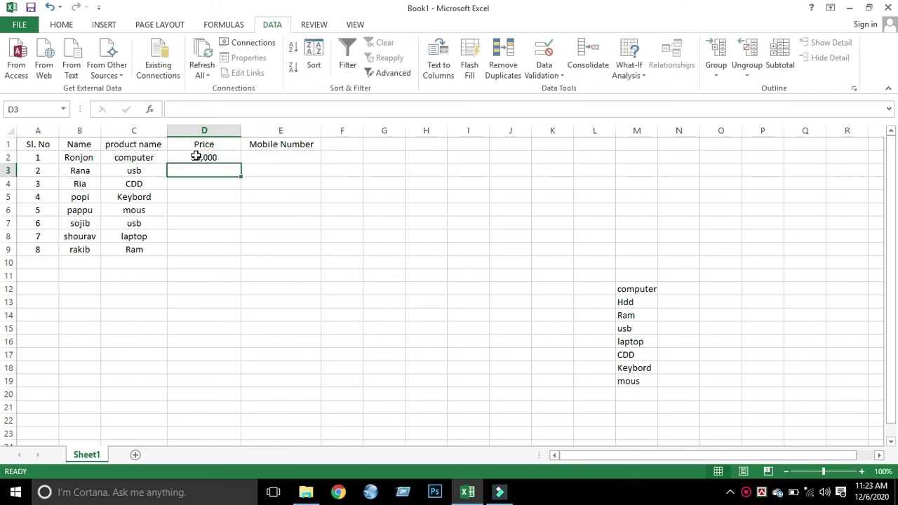
text(200)
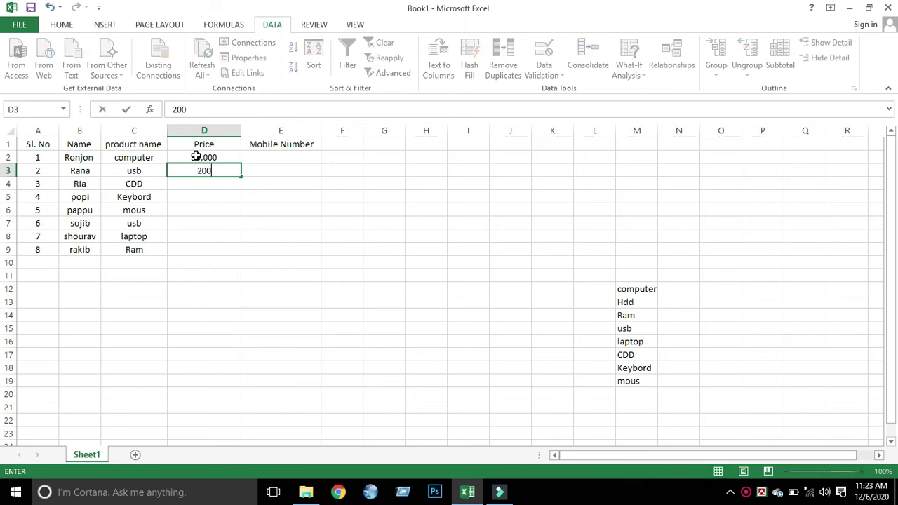
key(Return)
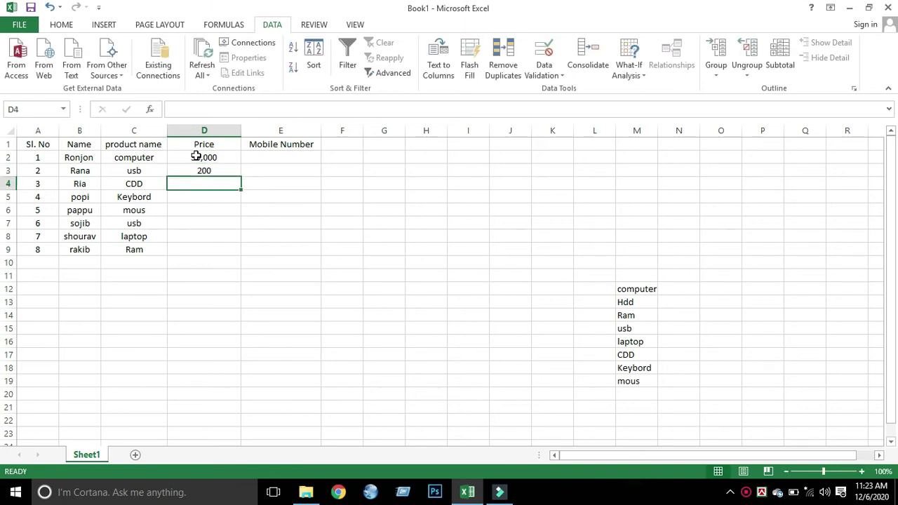
text(1000)
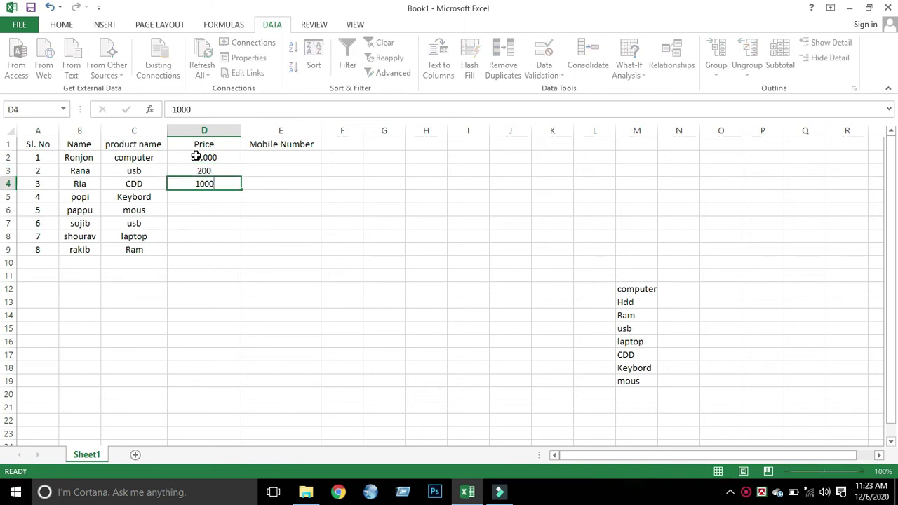
key(Return)
text(500)
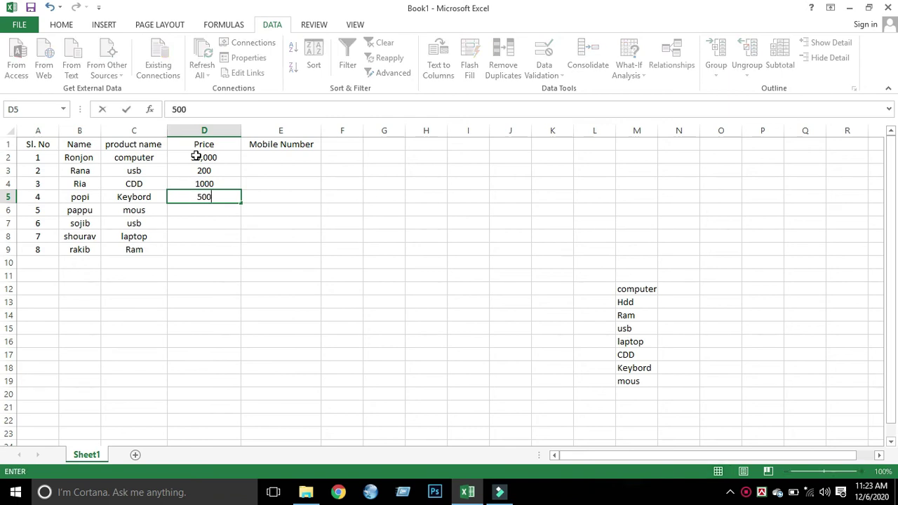
key(Return)
- Enter prices 300, 200, 50,000 and 2000 in D6:D9
text(300)
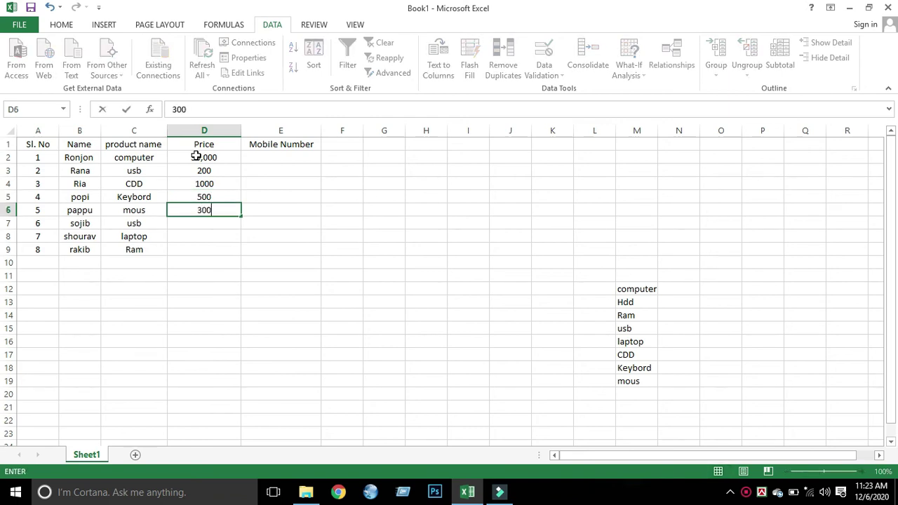
key(Return)
text(200)
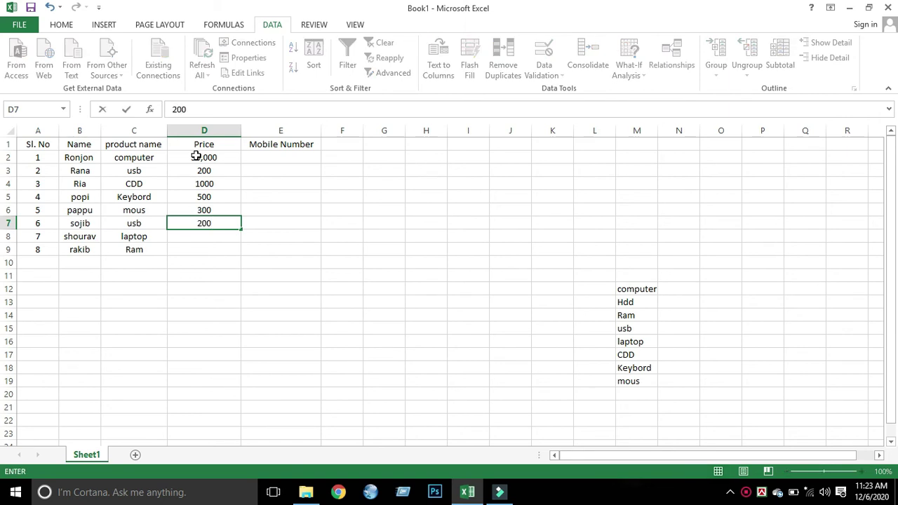
key(Return)
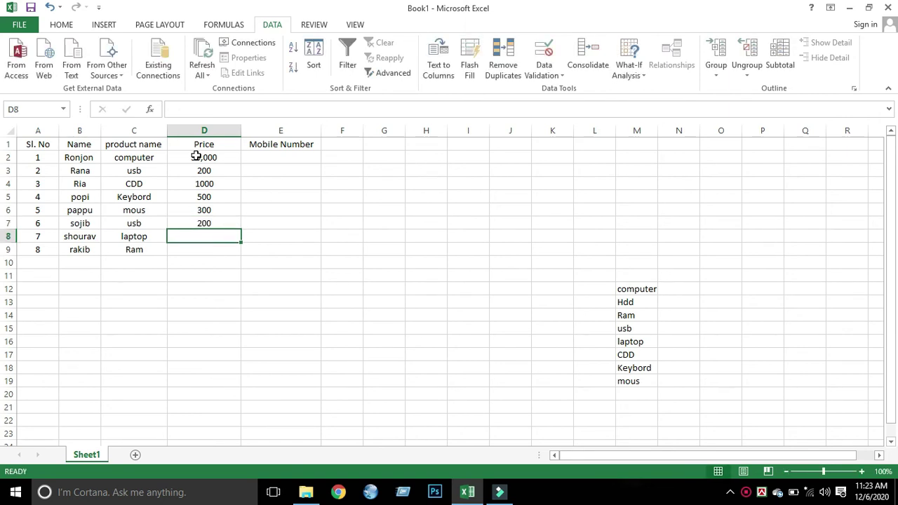
text(50,000)
key(Return)
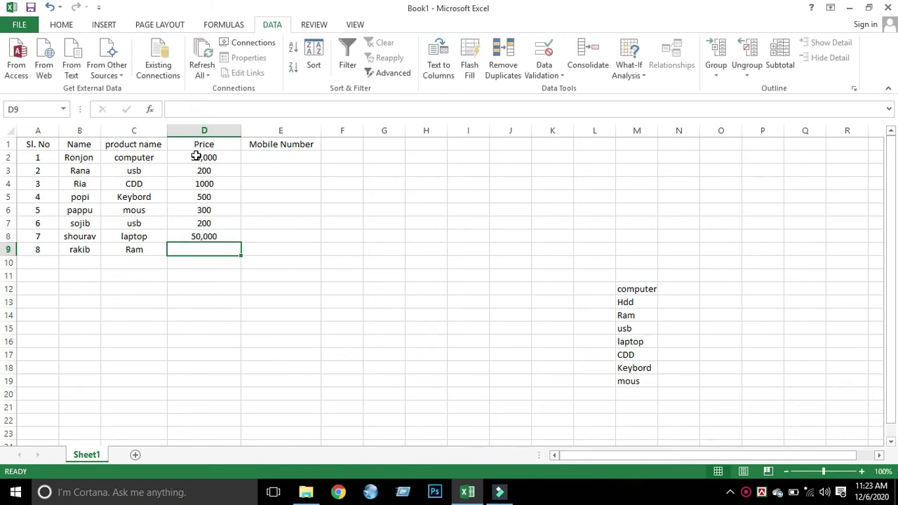
text(2000)
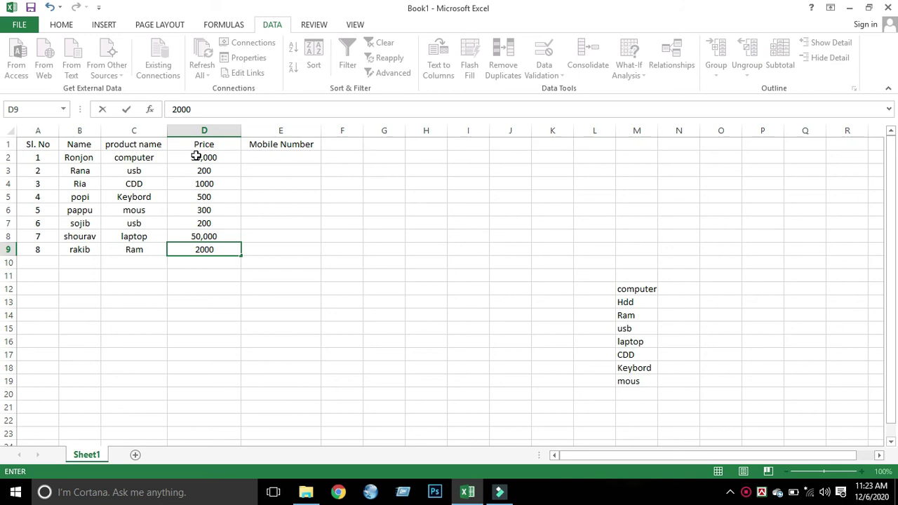
key(Return)
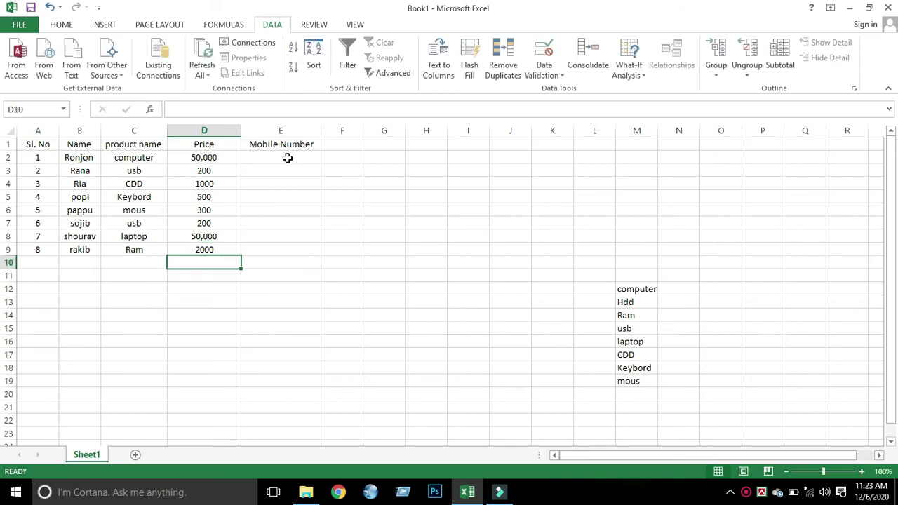
click(288, 156)
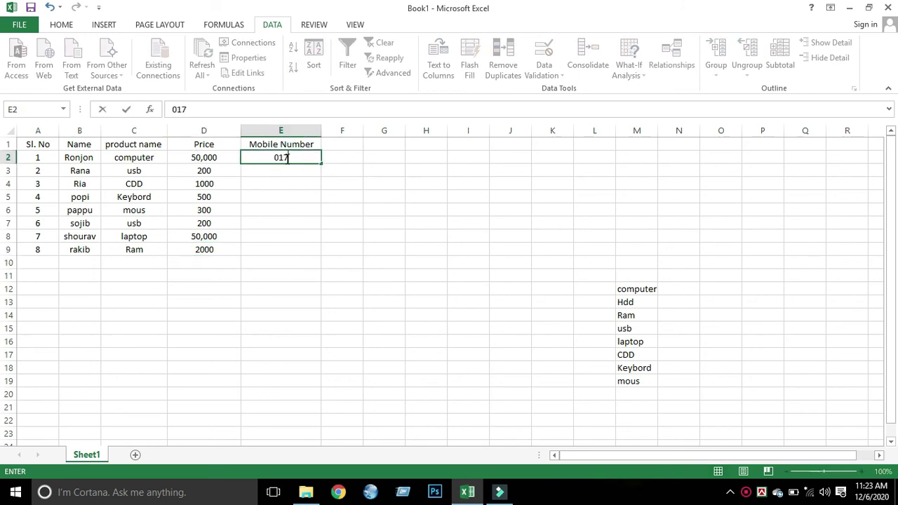
- Enter the first customer's mobile number in E2 and format column E as Text
key(Return)
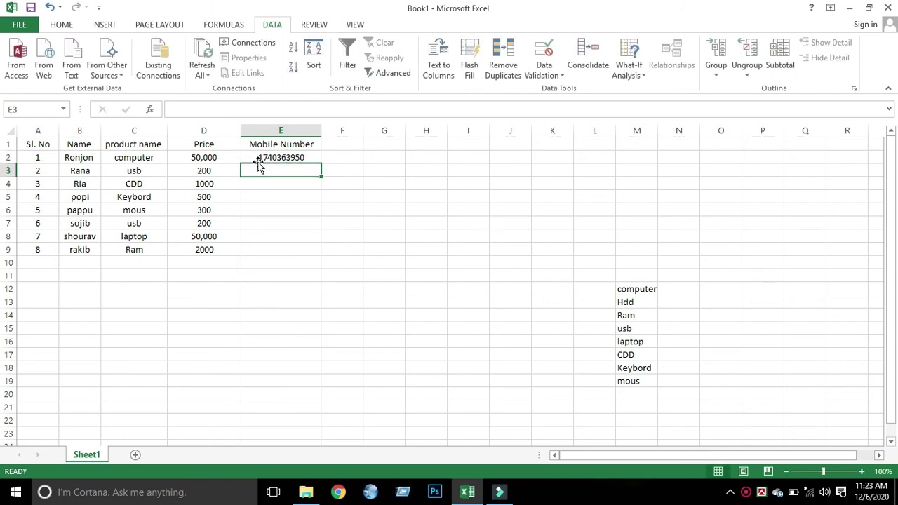
click(293, 123)
right_click(295, 134)
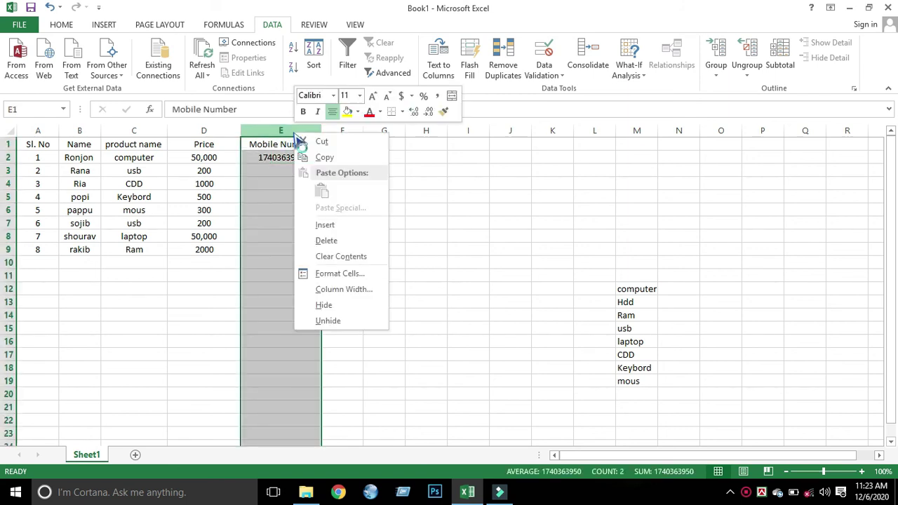
click(333, 274)
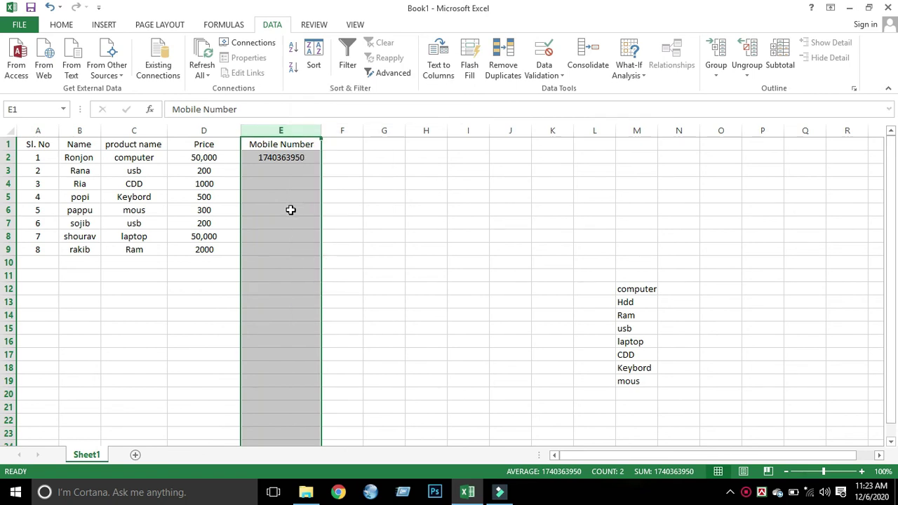
click(184, 252)
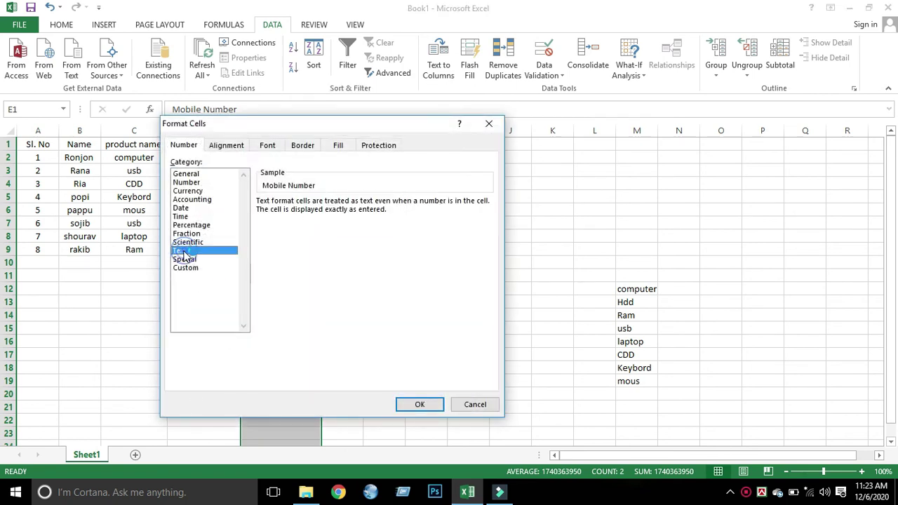
click(420, 404)
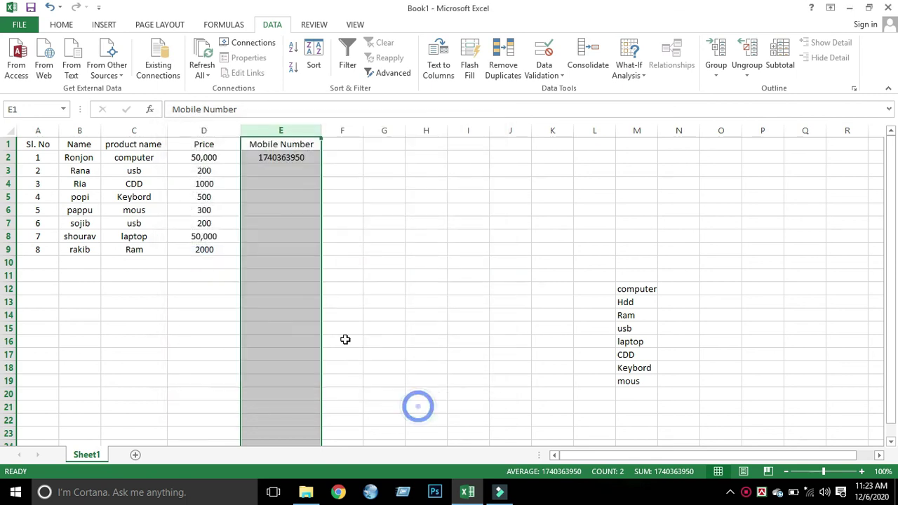
- Re-enter the mobile number in E2 so its leading zero is kept
click(280, 157)
key(BackSpace)
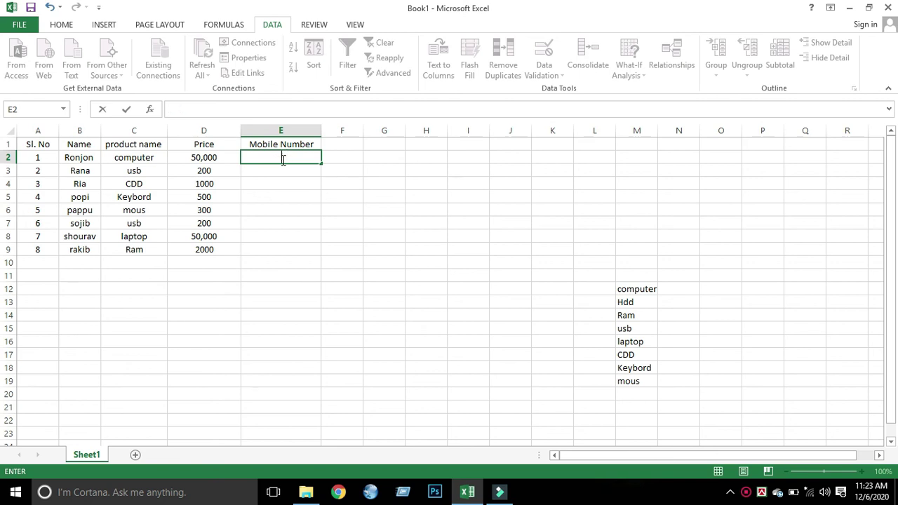
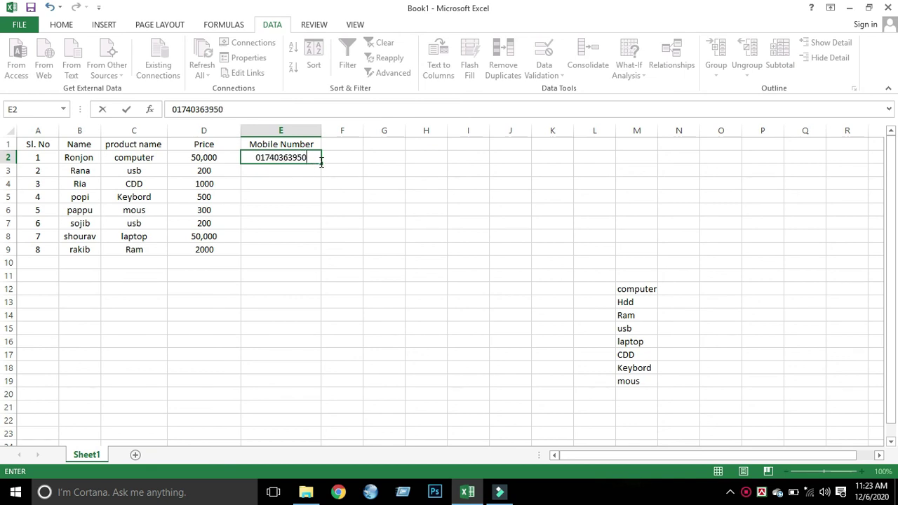
- Fill the mobile numbers down to E9 as a consecutive series
drag(322, 165, 319, 256)
click(328, 265)
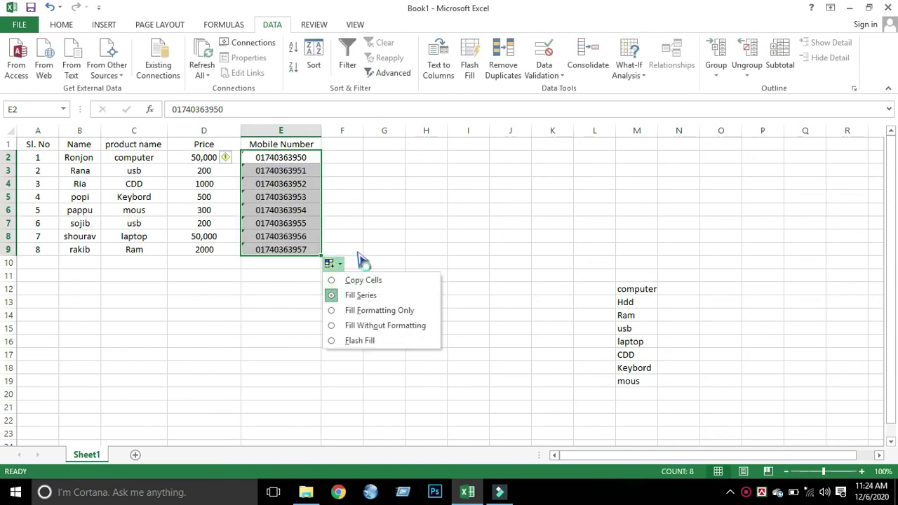
click(358, 251)
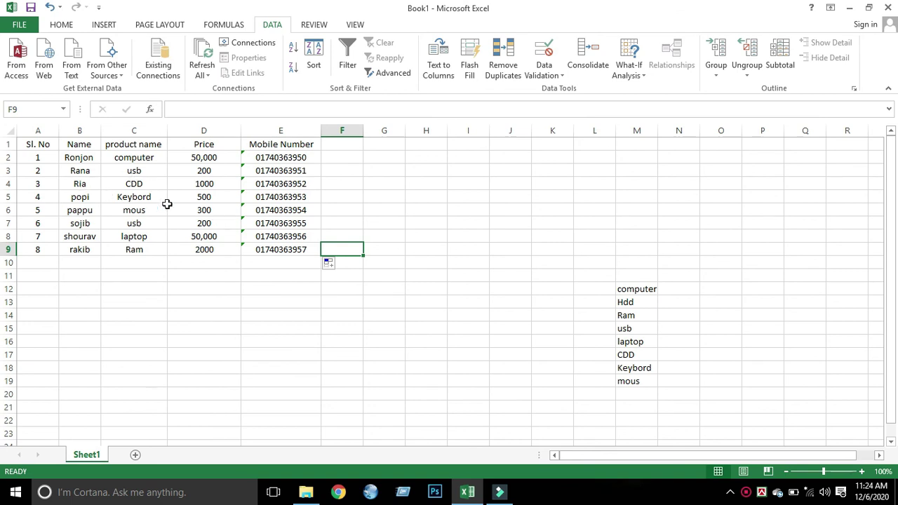
- Select the header row A1:F1
drag(23, 144, 152, 146)
click(233, 144)
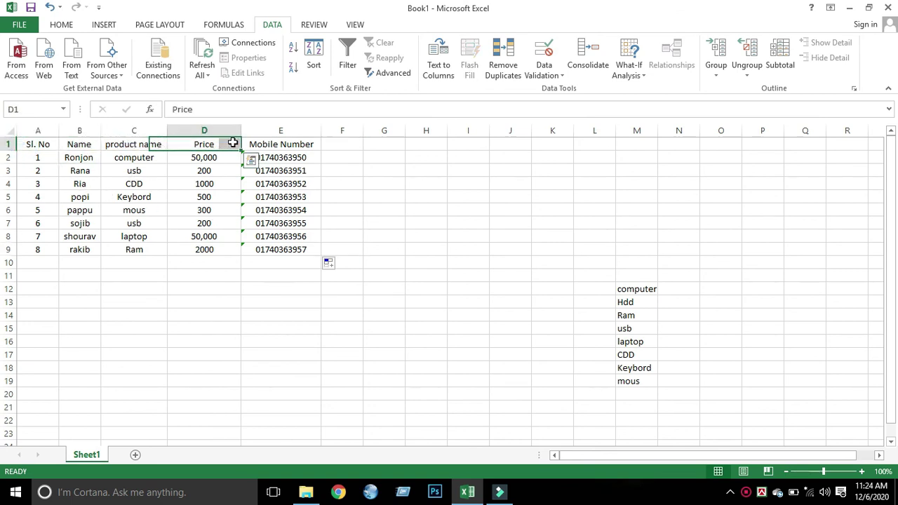
drag(336, 143, 14, 143)
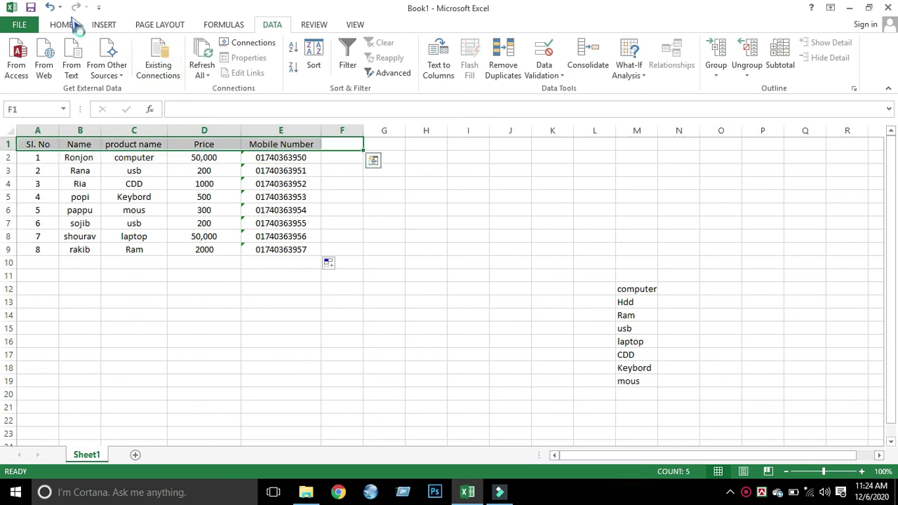
- Fill the header row A1:E1 with yellow and set the stray cell F1 back to white
click(70, 23)
click(201, 68)
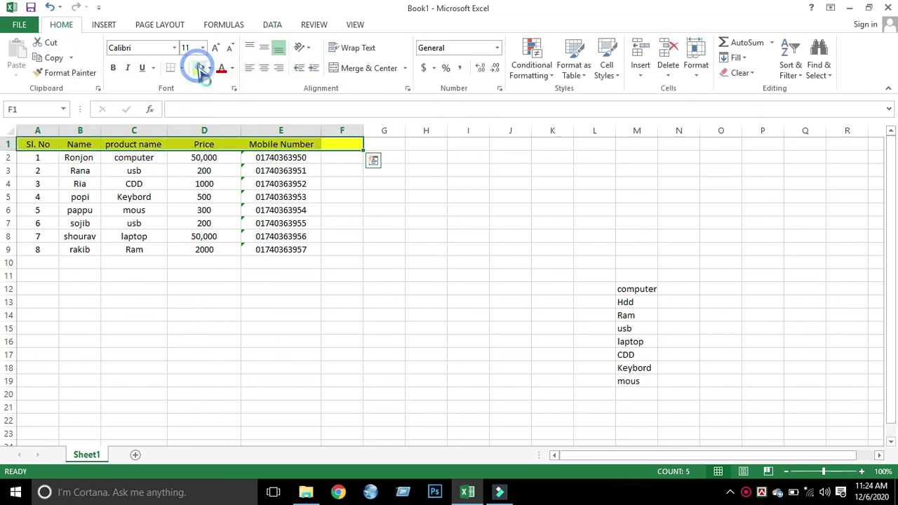
click(372, 206)
click(347, 143)
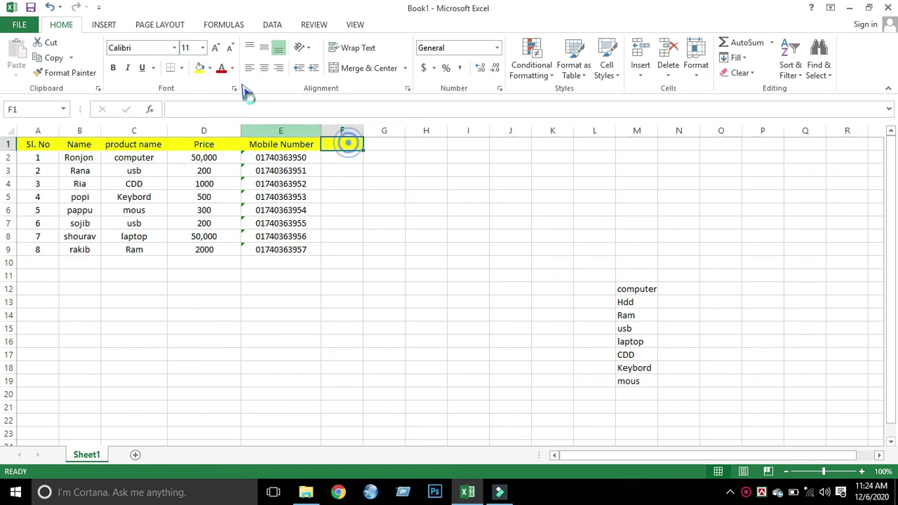
click(209, 68)
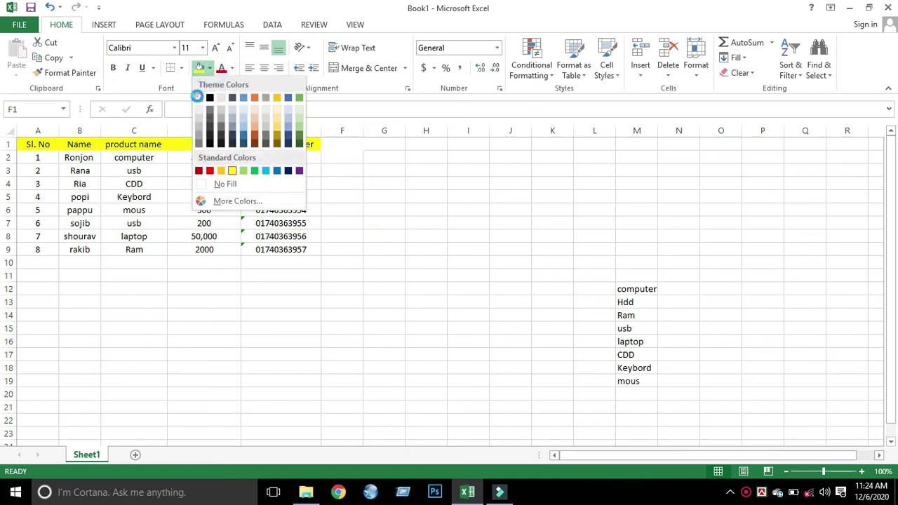
click(209, 99)
click(350, 196)
- Apply All Borders to the table range A1:E9
drag(21, 144, 298, 251)
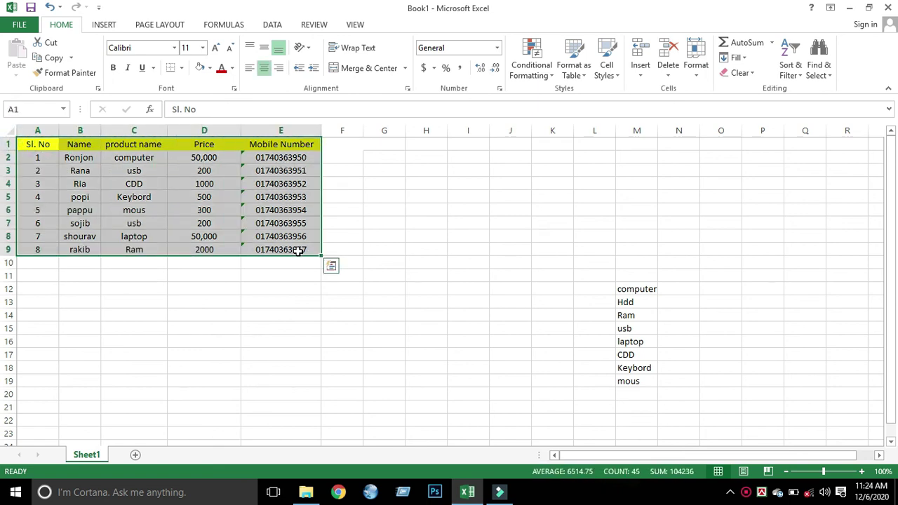
click(182, 68)
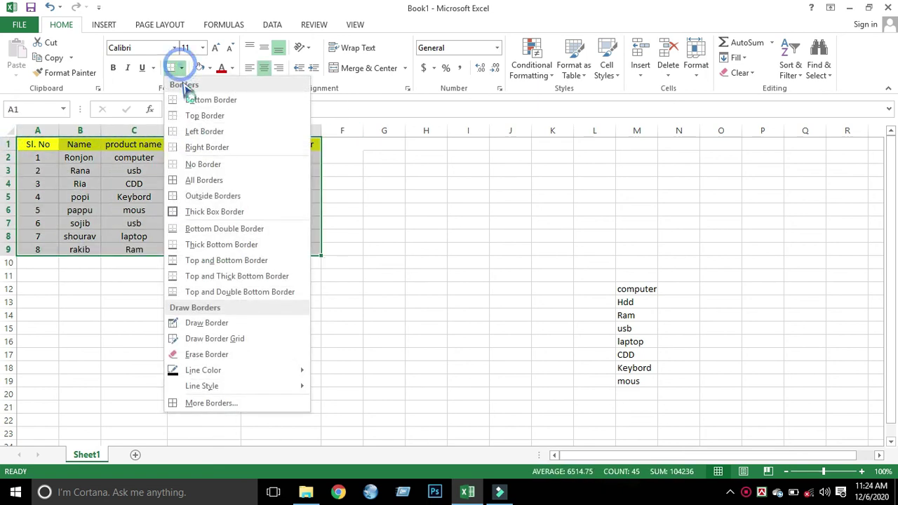
click(200, 180)
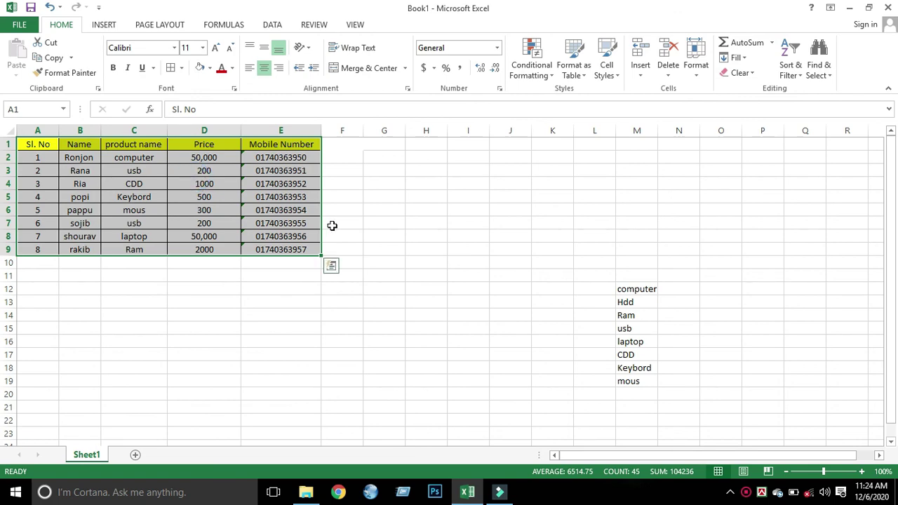